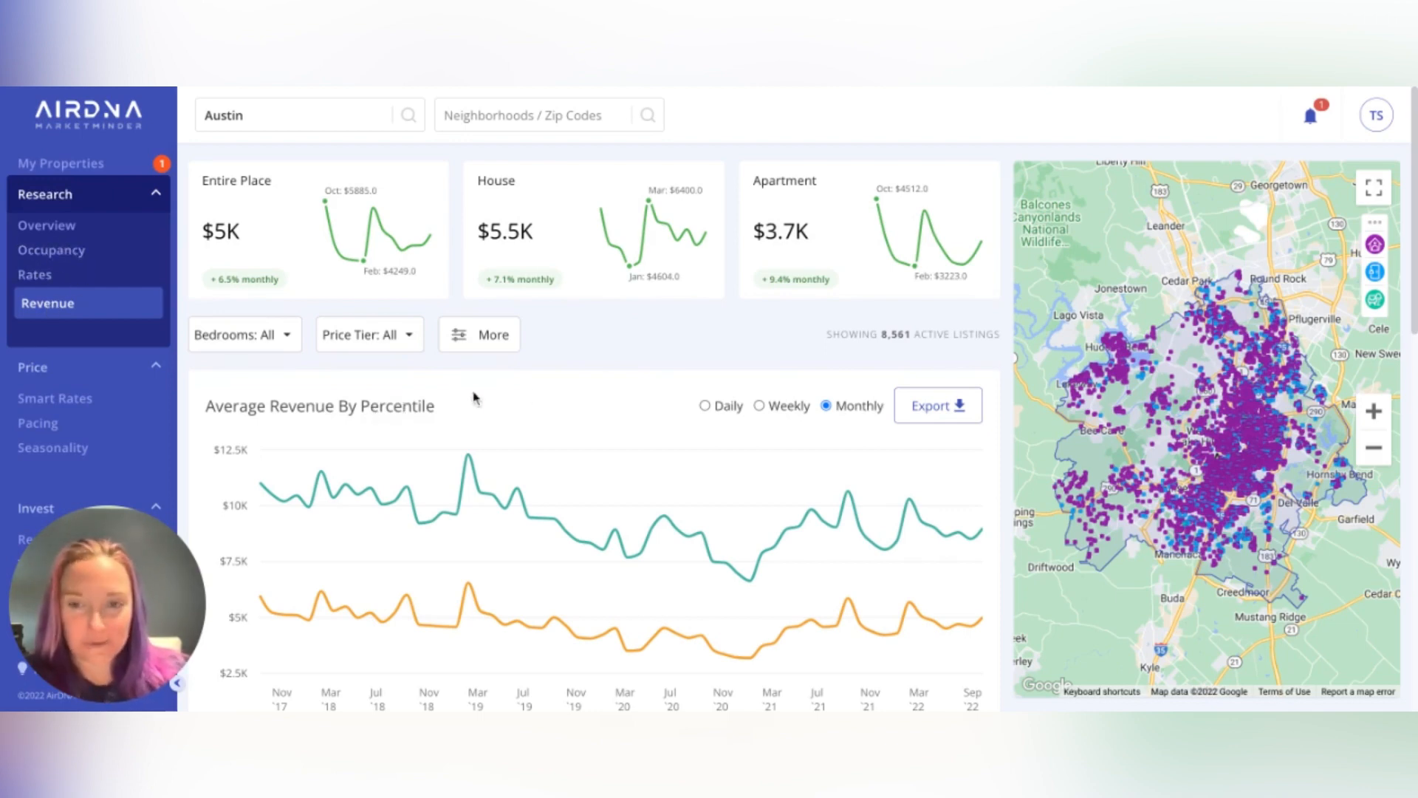
Filter the Austin revenue data to listings with 2 to 4 bedrooms and apply the range.
scroll(633, 404, down, 3)
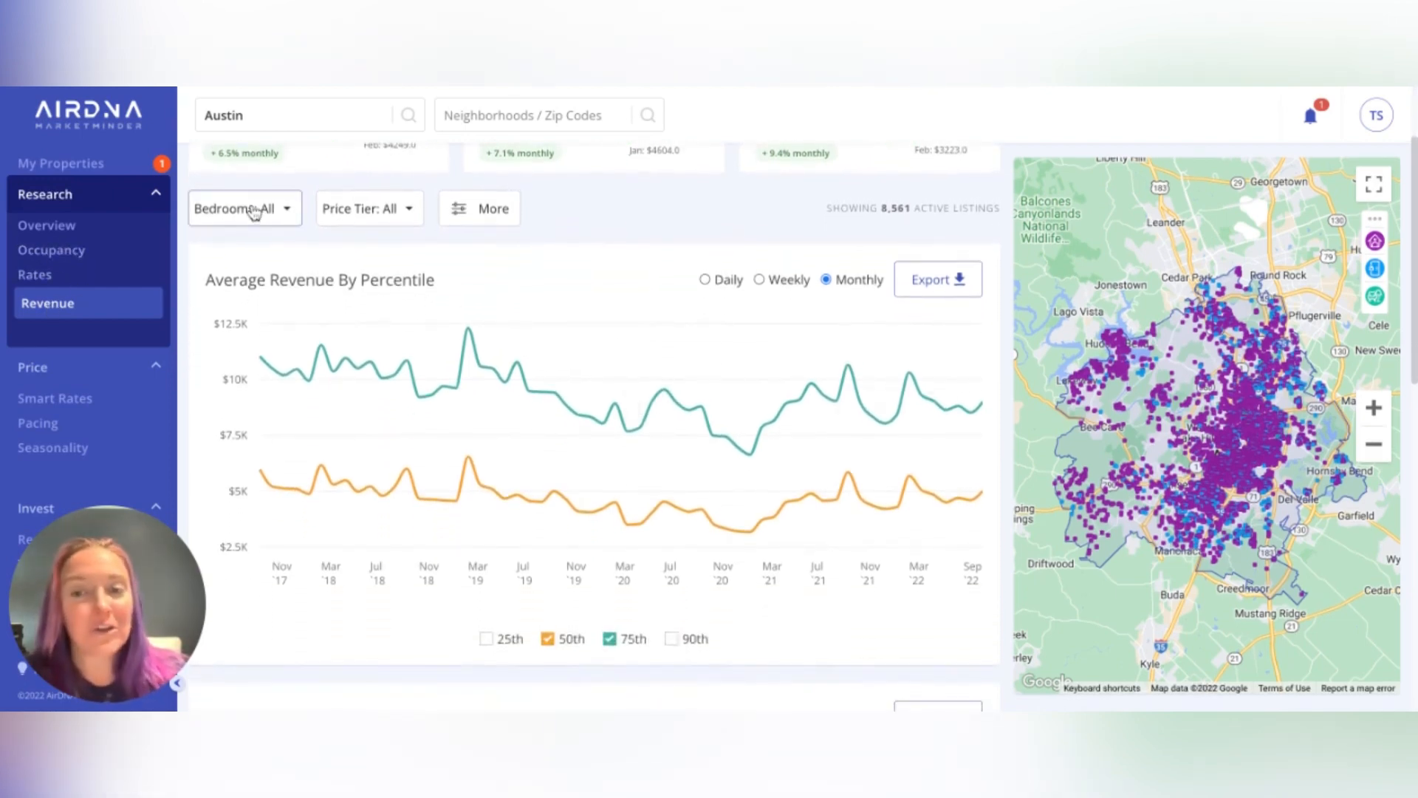
click(272, 210)
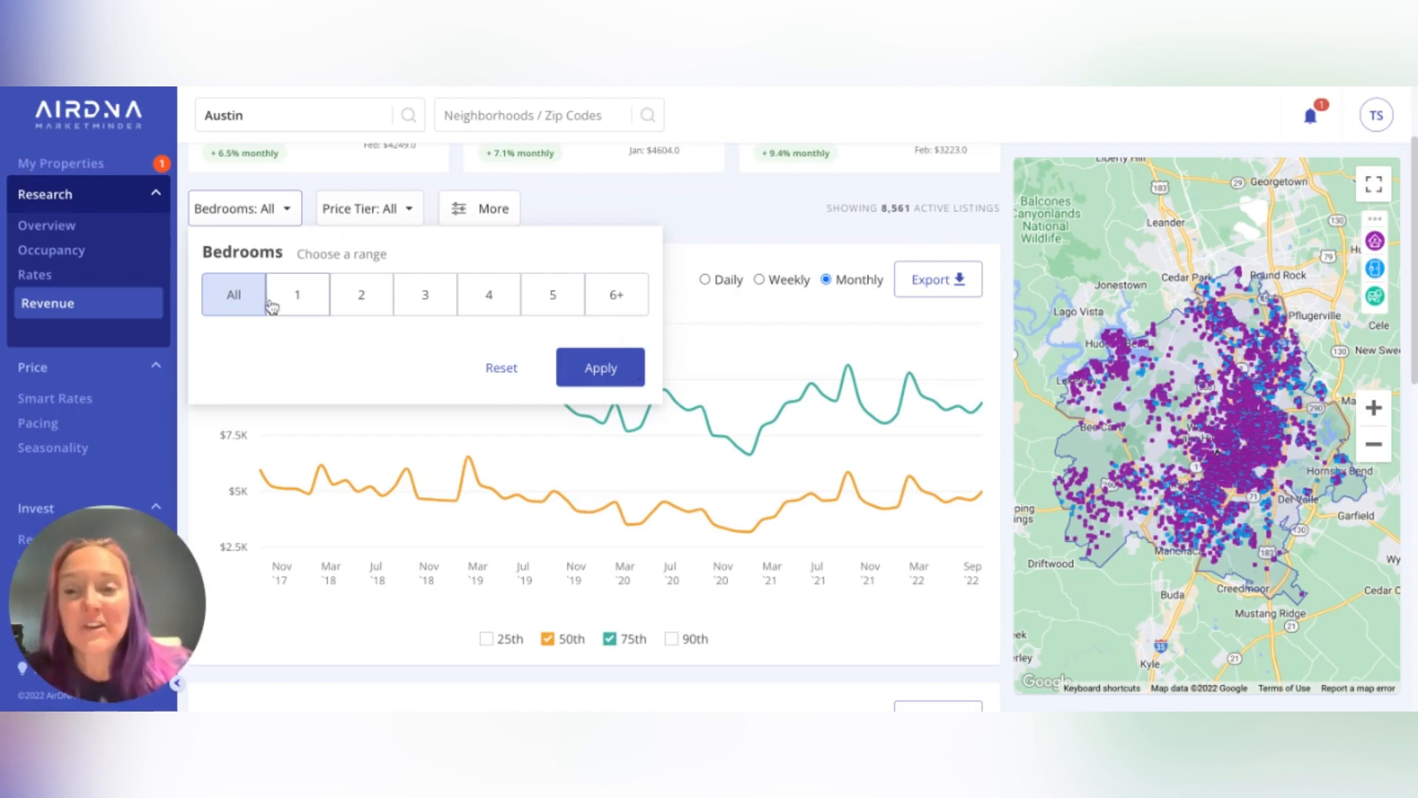
click(375, 308)
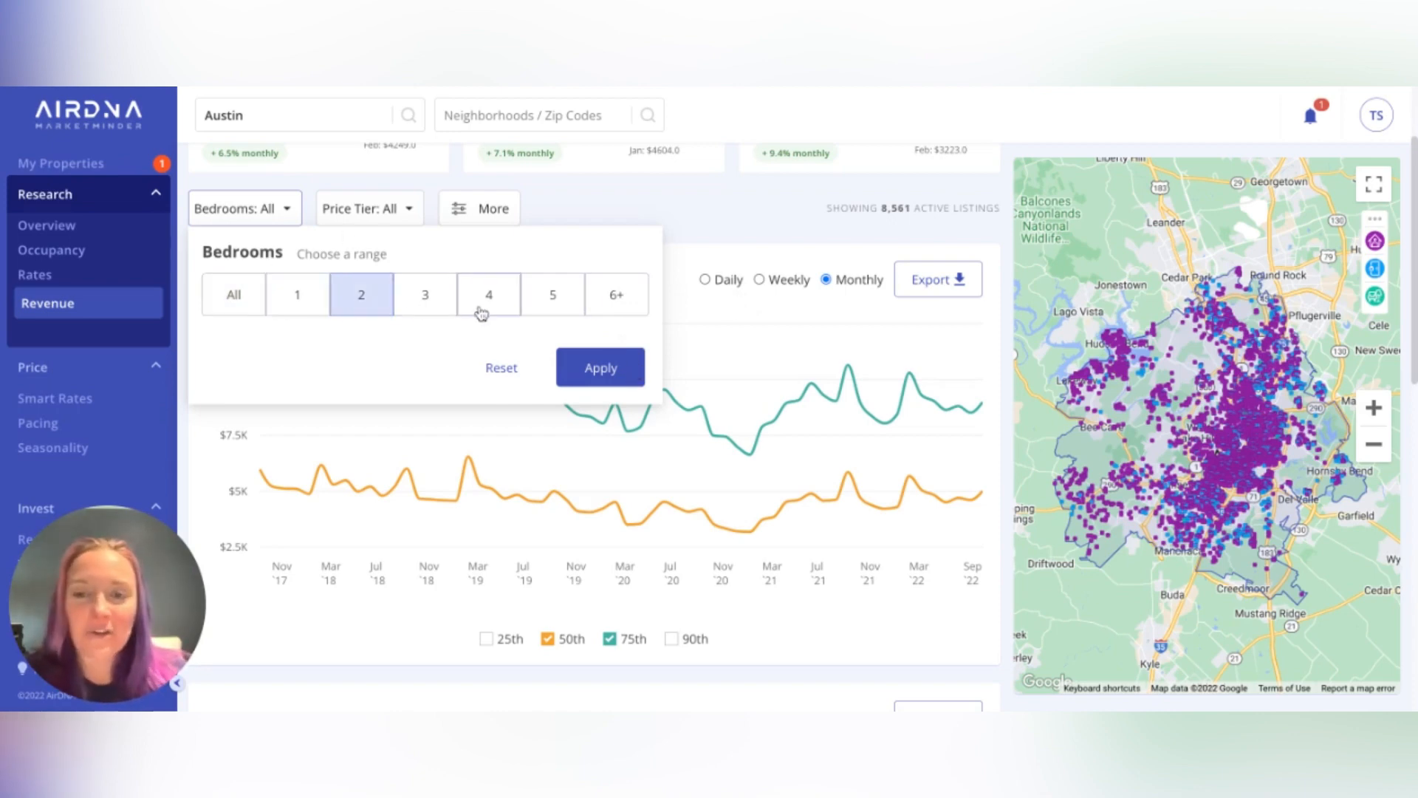
click(480, 311)
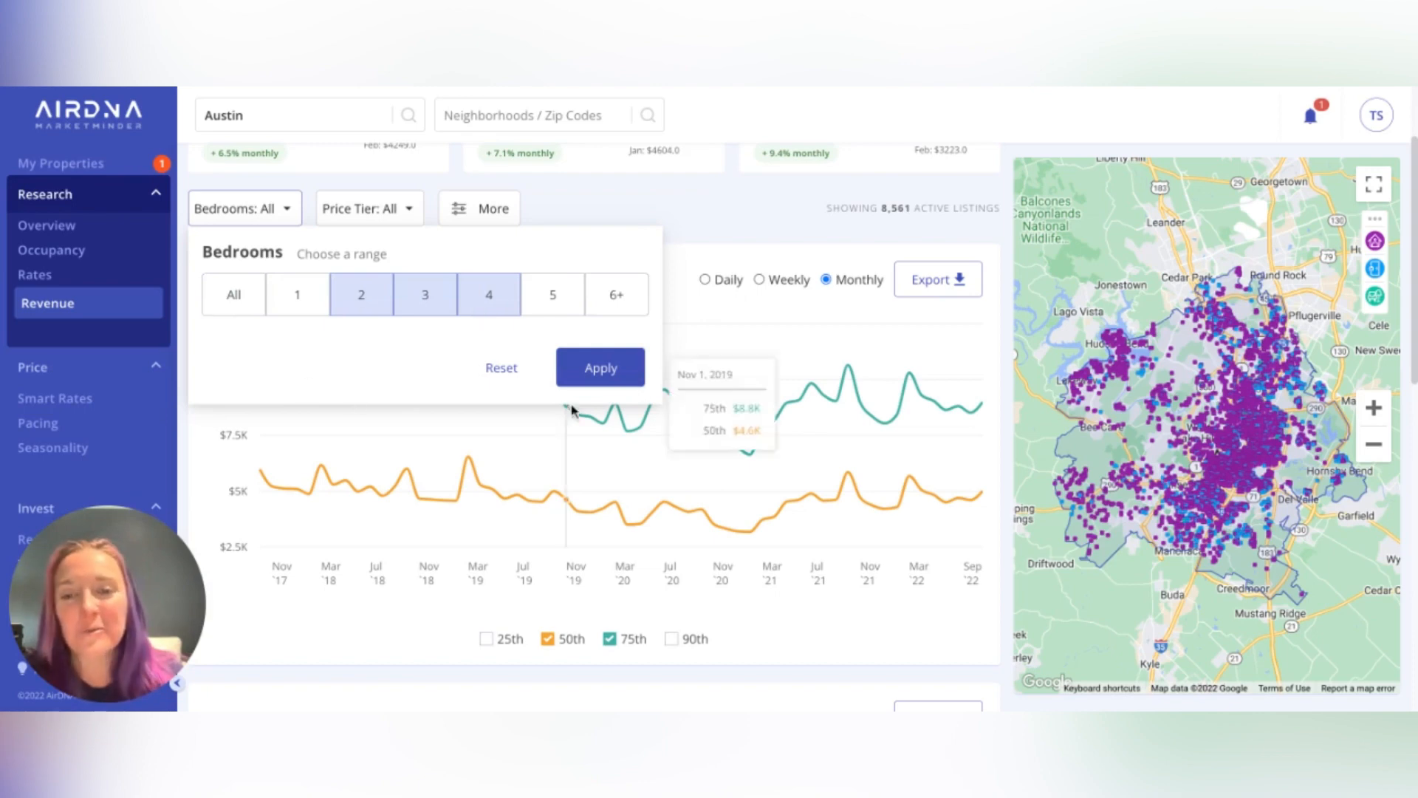
click(601, 367)
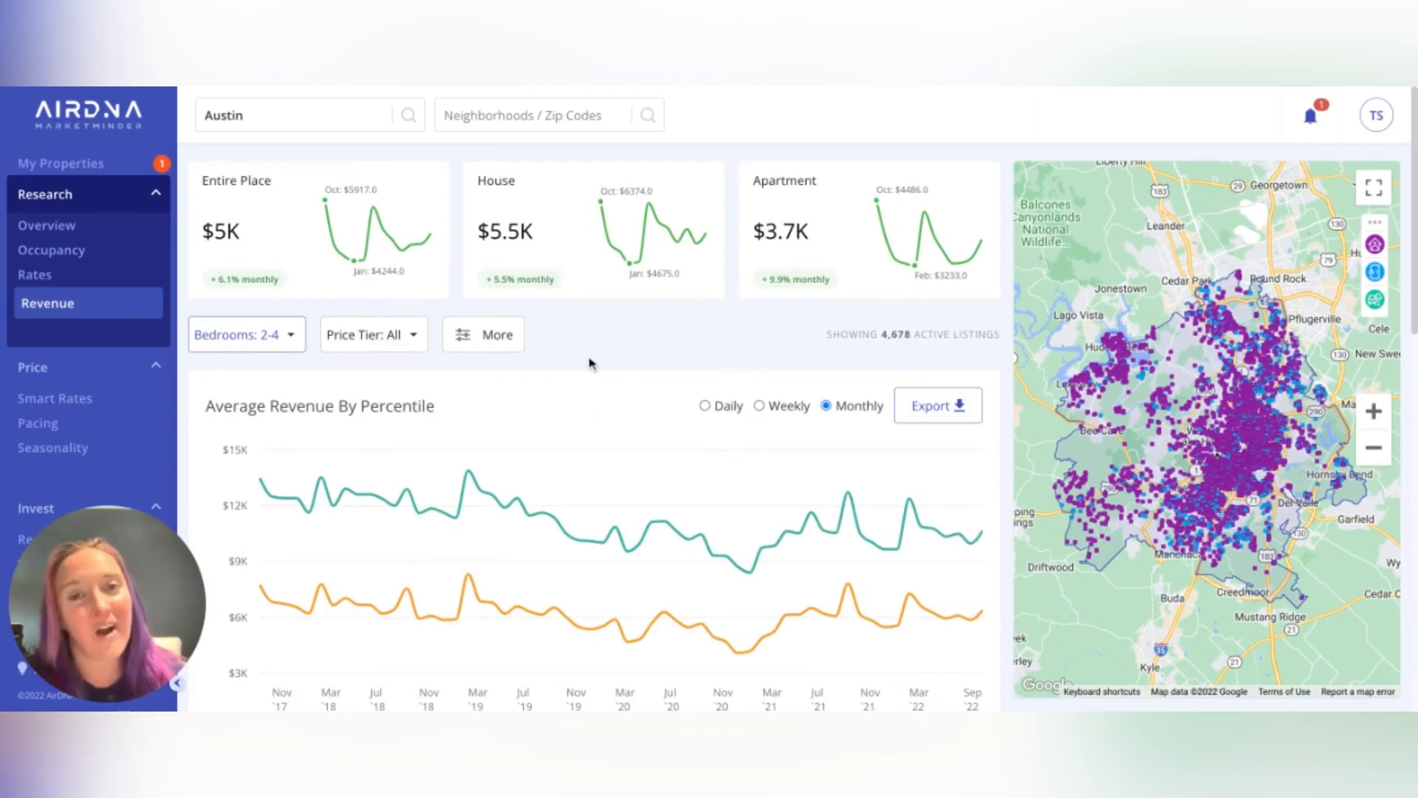
Examine the average revenue charts by percentile and by bedroom for the filtered listings.
scroll(591, 364, down, 2)
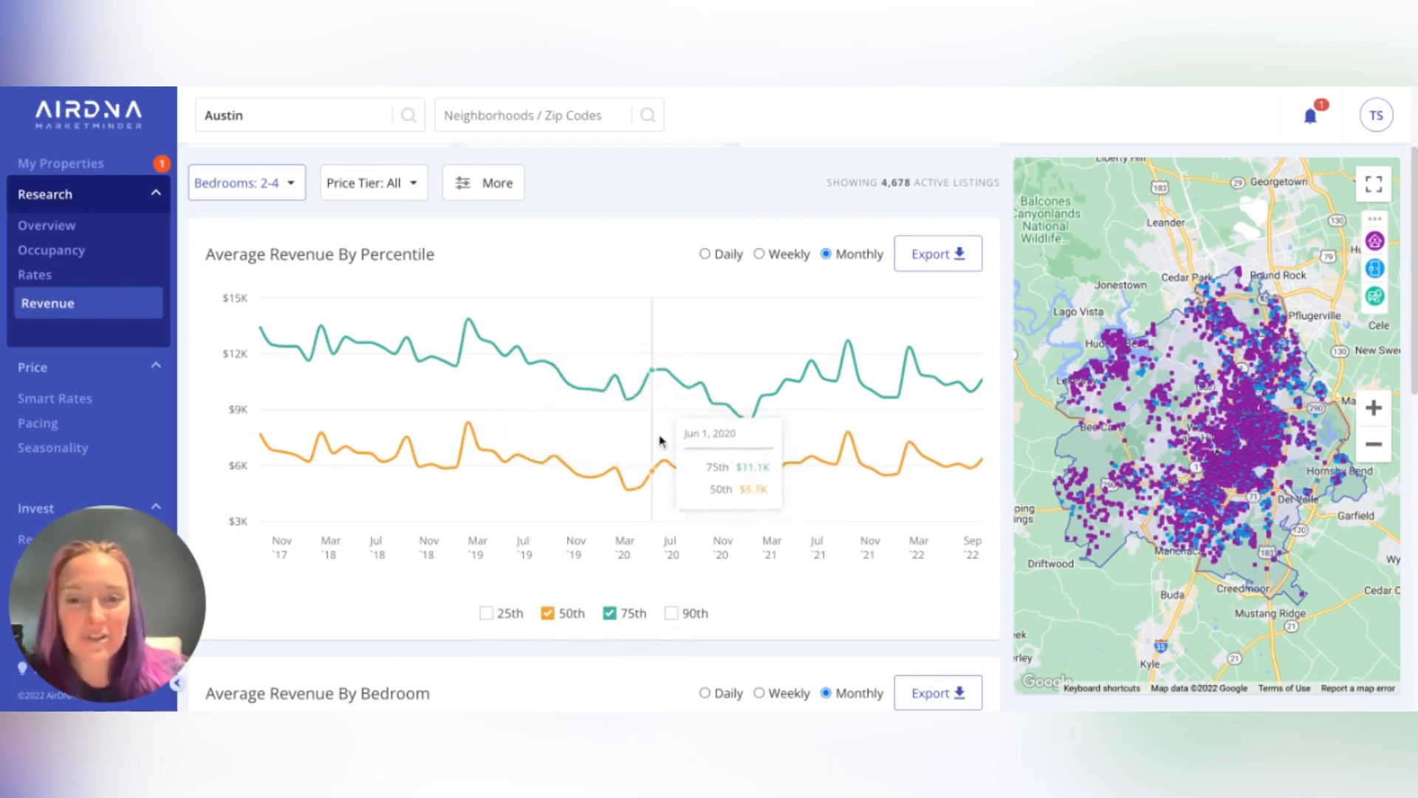
scroll(722, 602, down, 1)
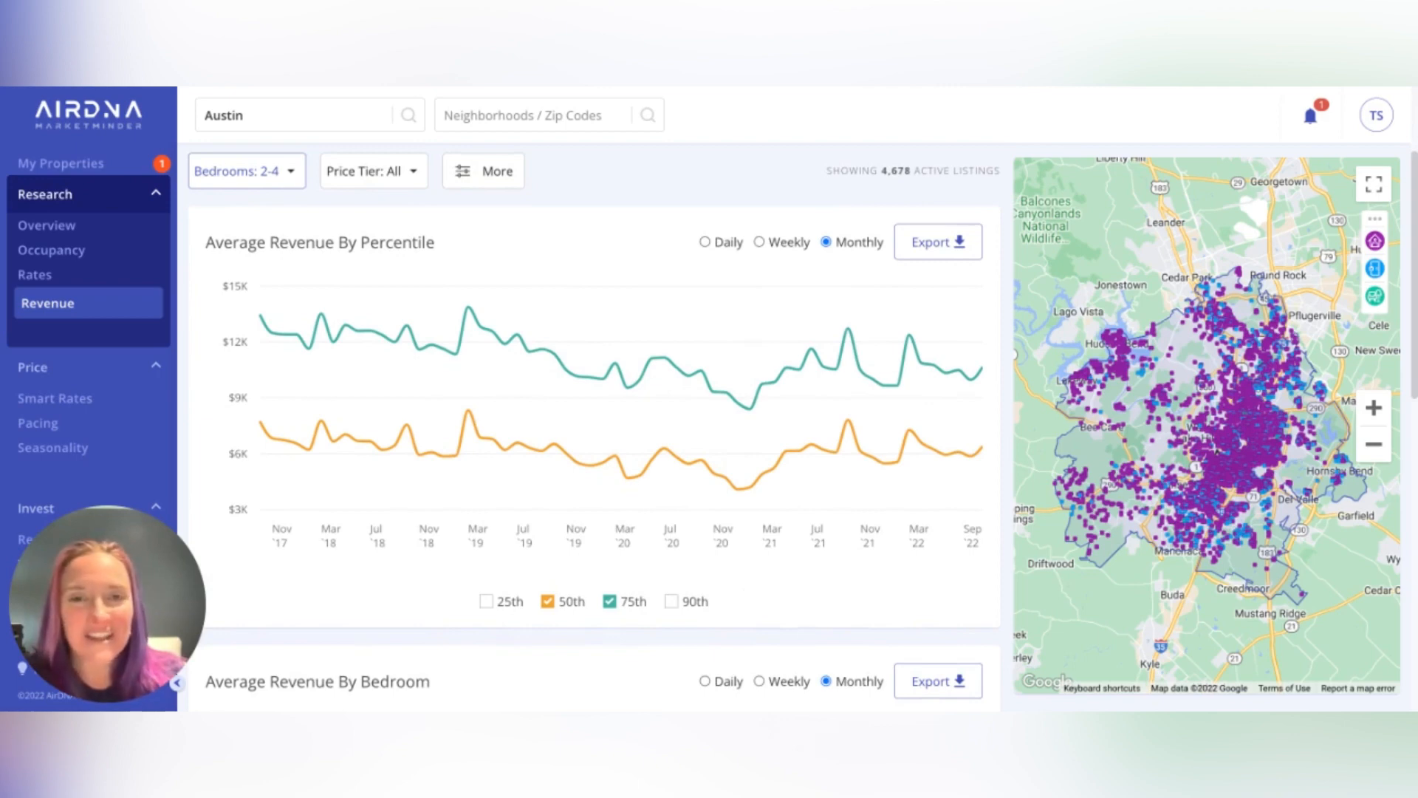
click(673, 604)
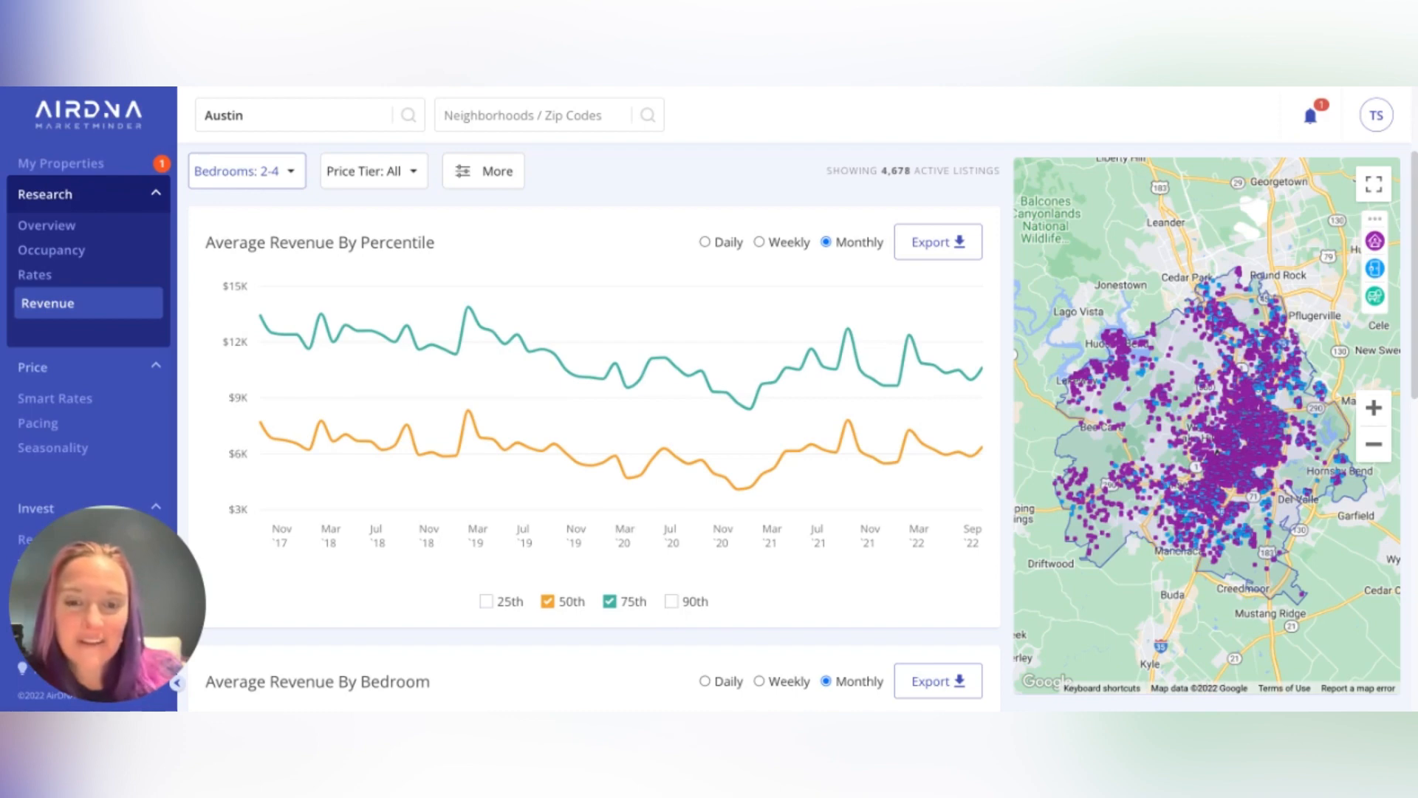
click(671, 602)
scroll(741, 605, down, 3)
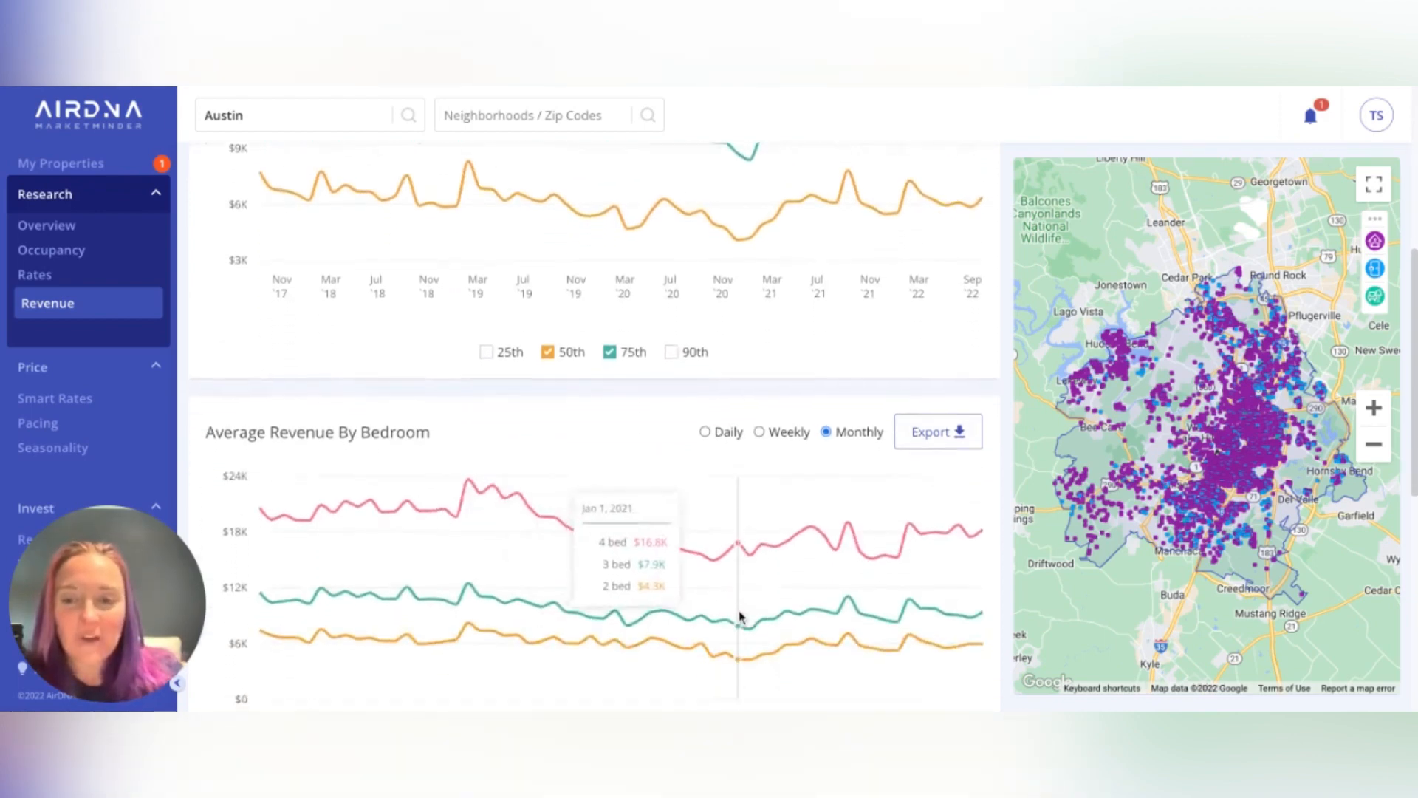
scroll(746, 619, down, 2)
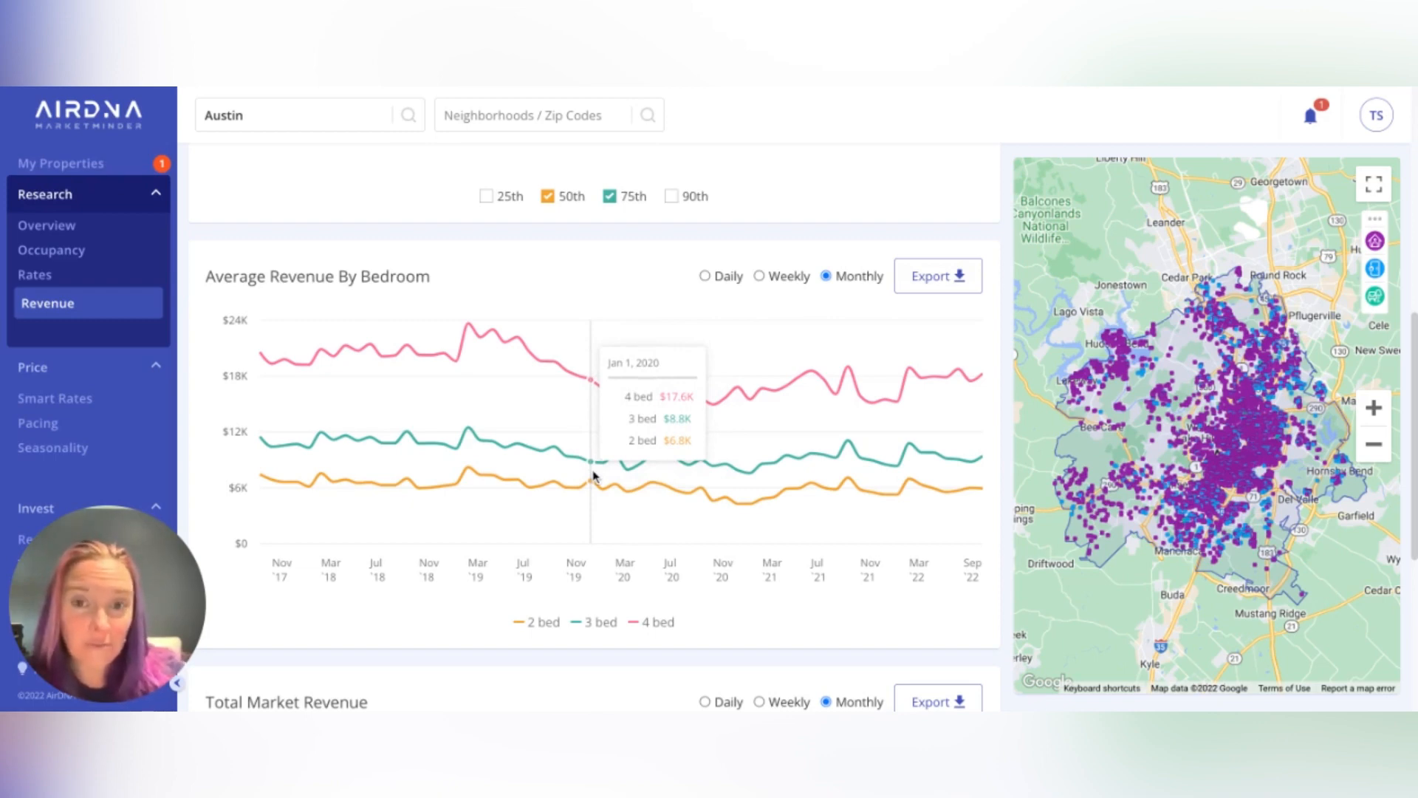
Set the bedrooms filter back to All and apply it.
scroll(583, 476, up, 9)
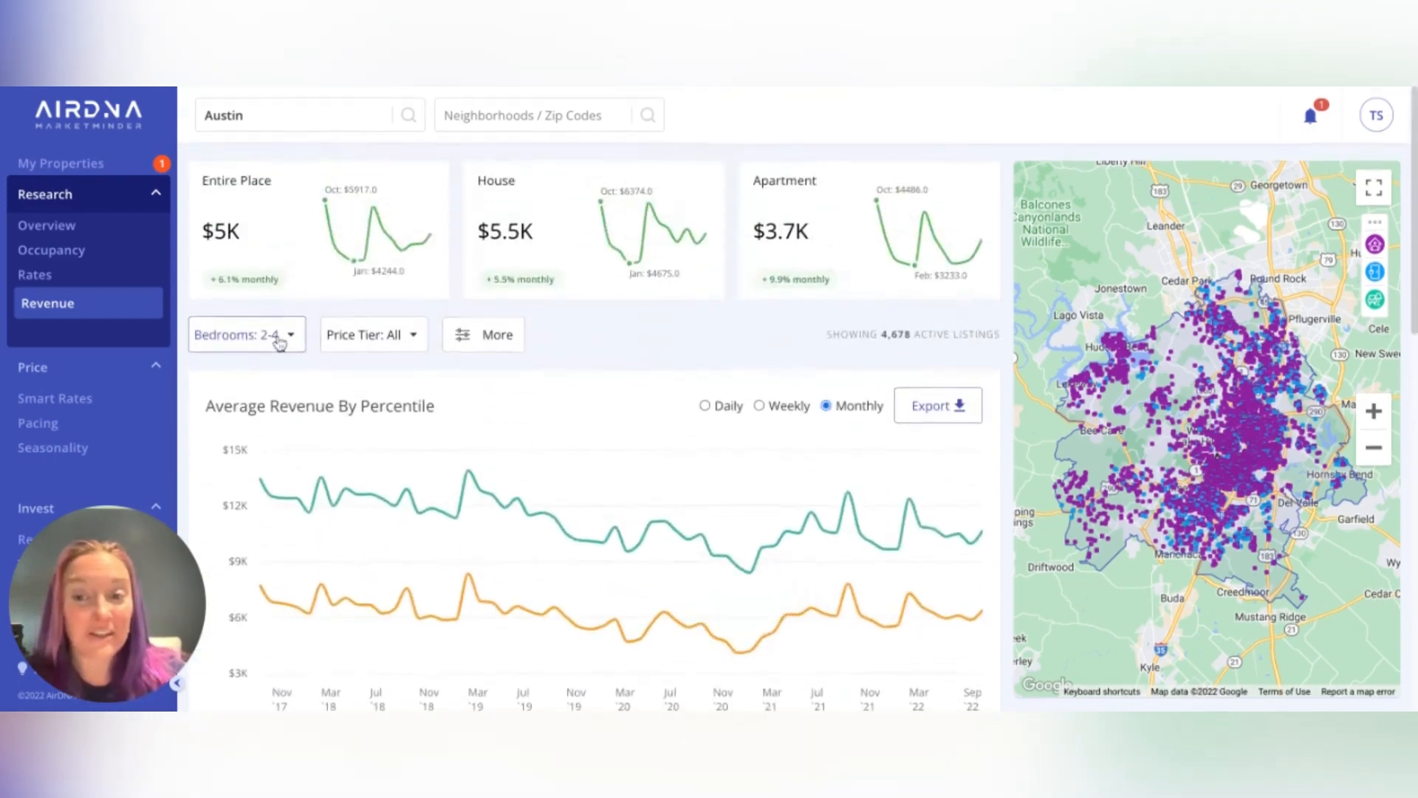
click(279, 340)
click(250, 422)
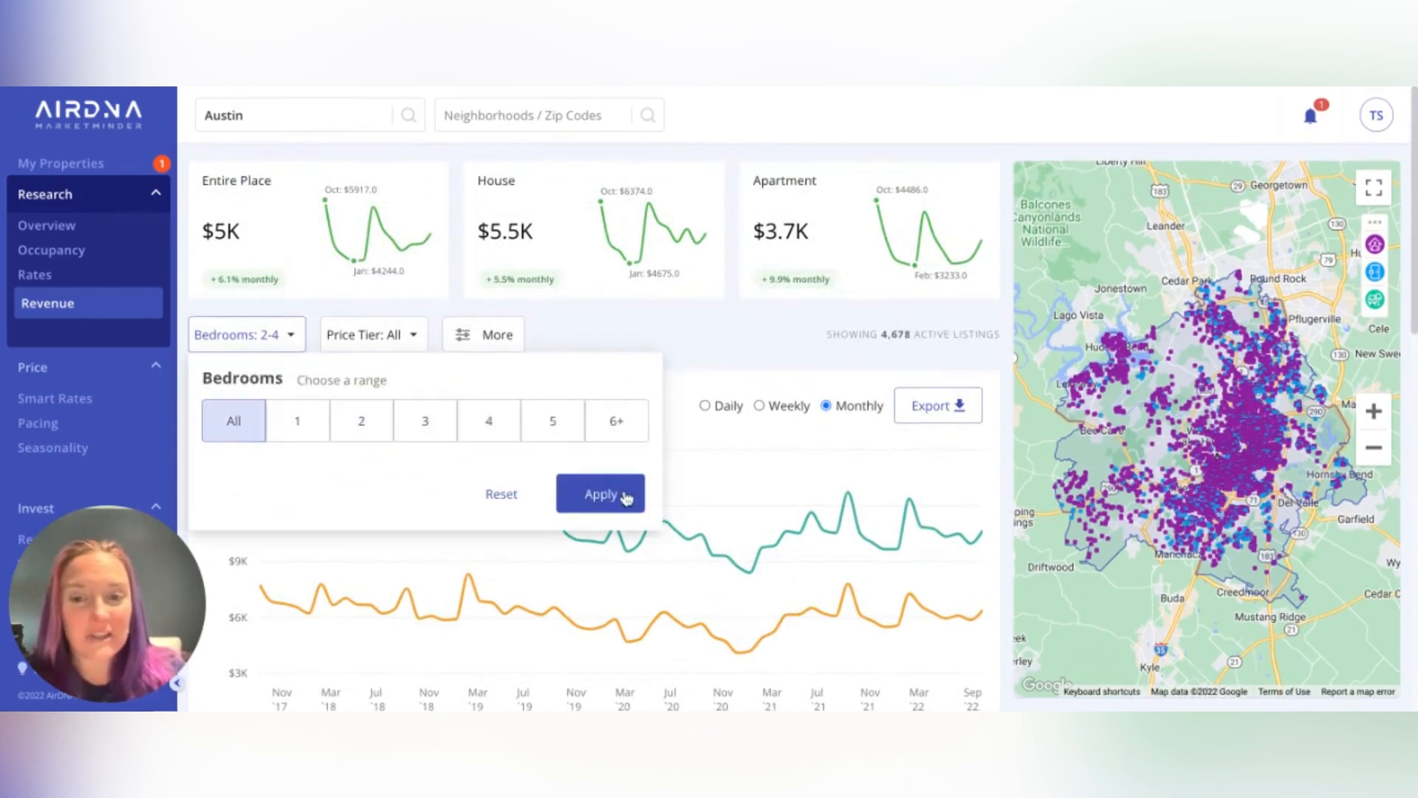
click(624, 496)
Examine the average revenue by bedroom and total market revenue charts, and check the available price tier options.
scroll(747, 481, down, 5)
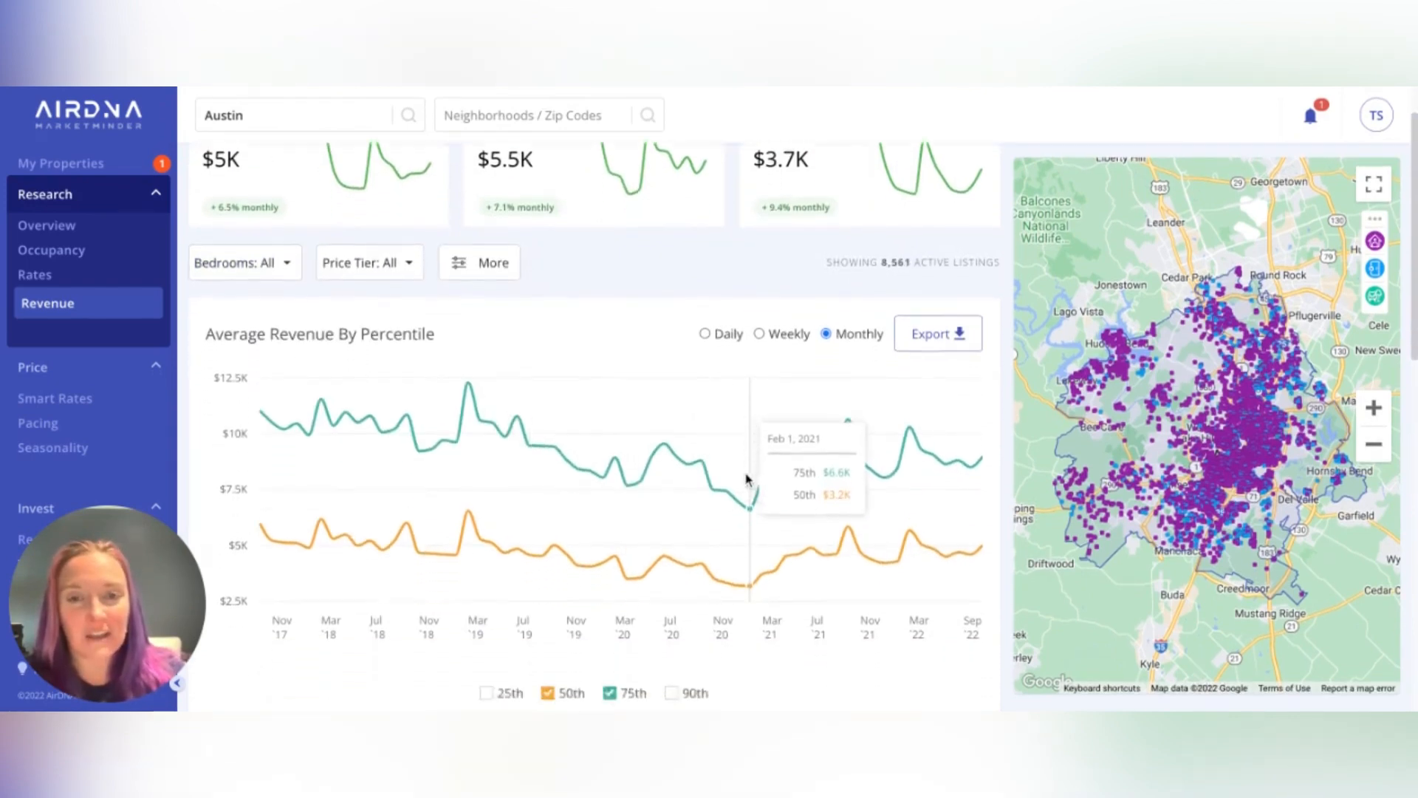
scroll(744, 484, down, 3)
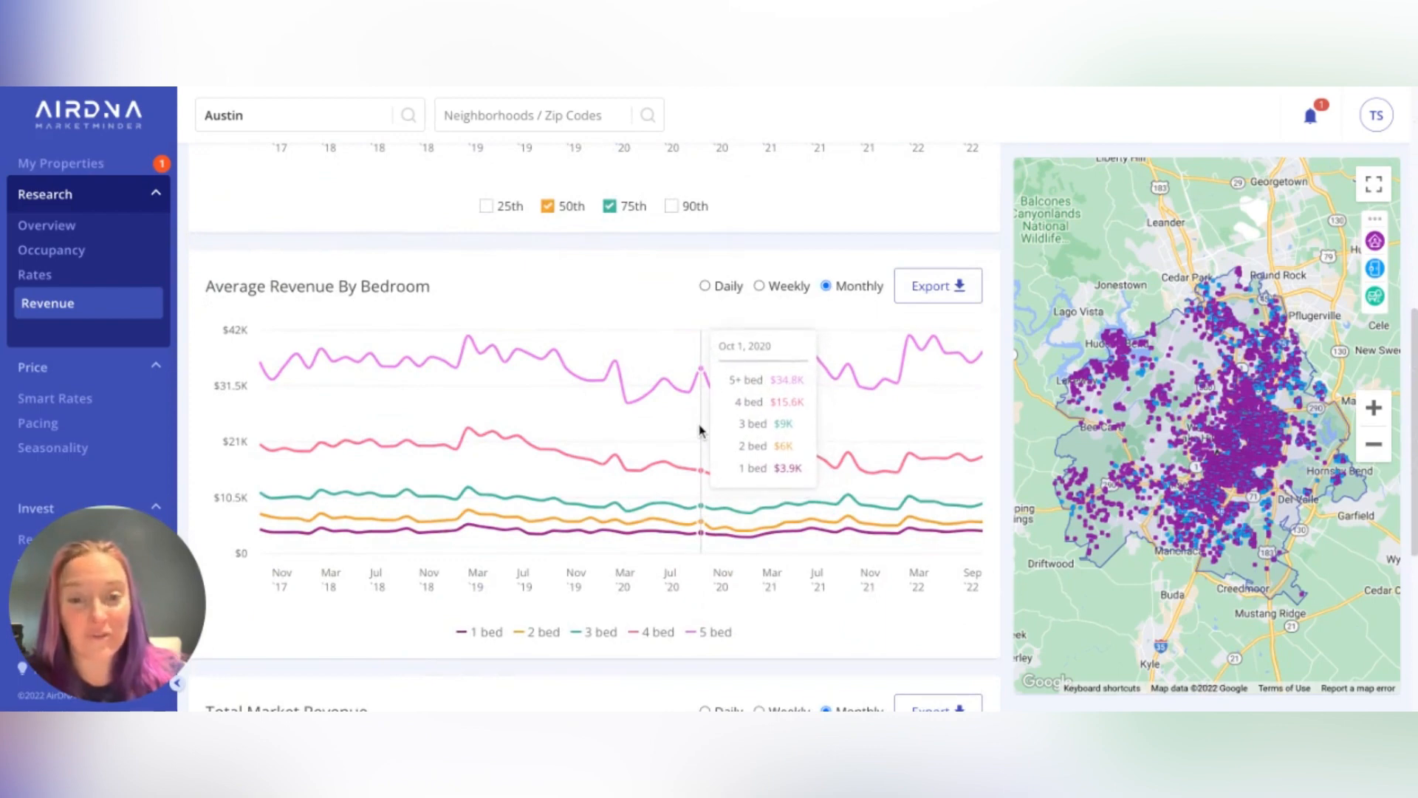
scroll(701, 431, down, 4)
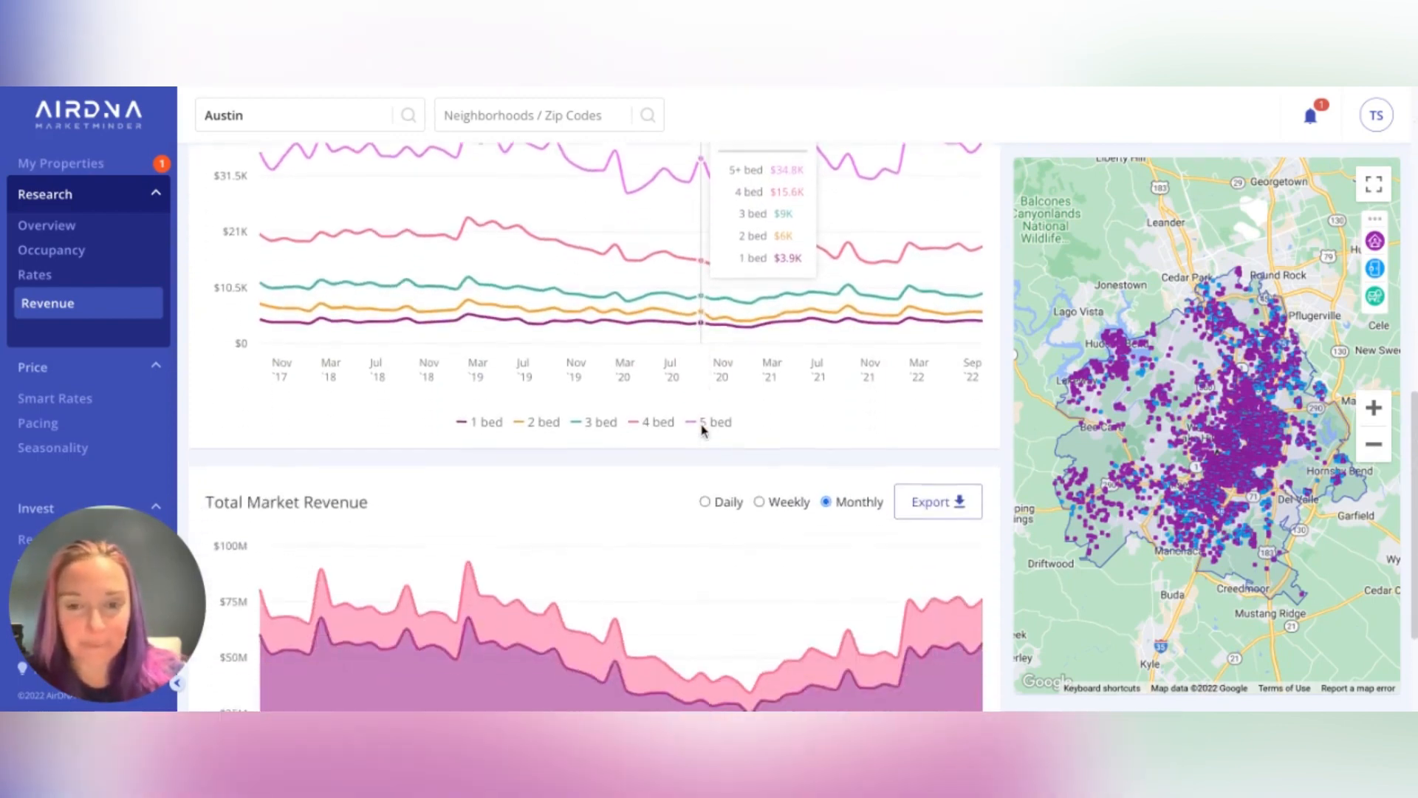
scroll(702, 427, down, 2)
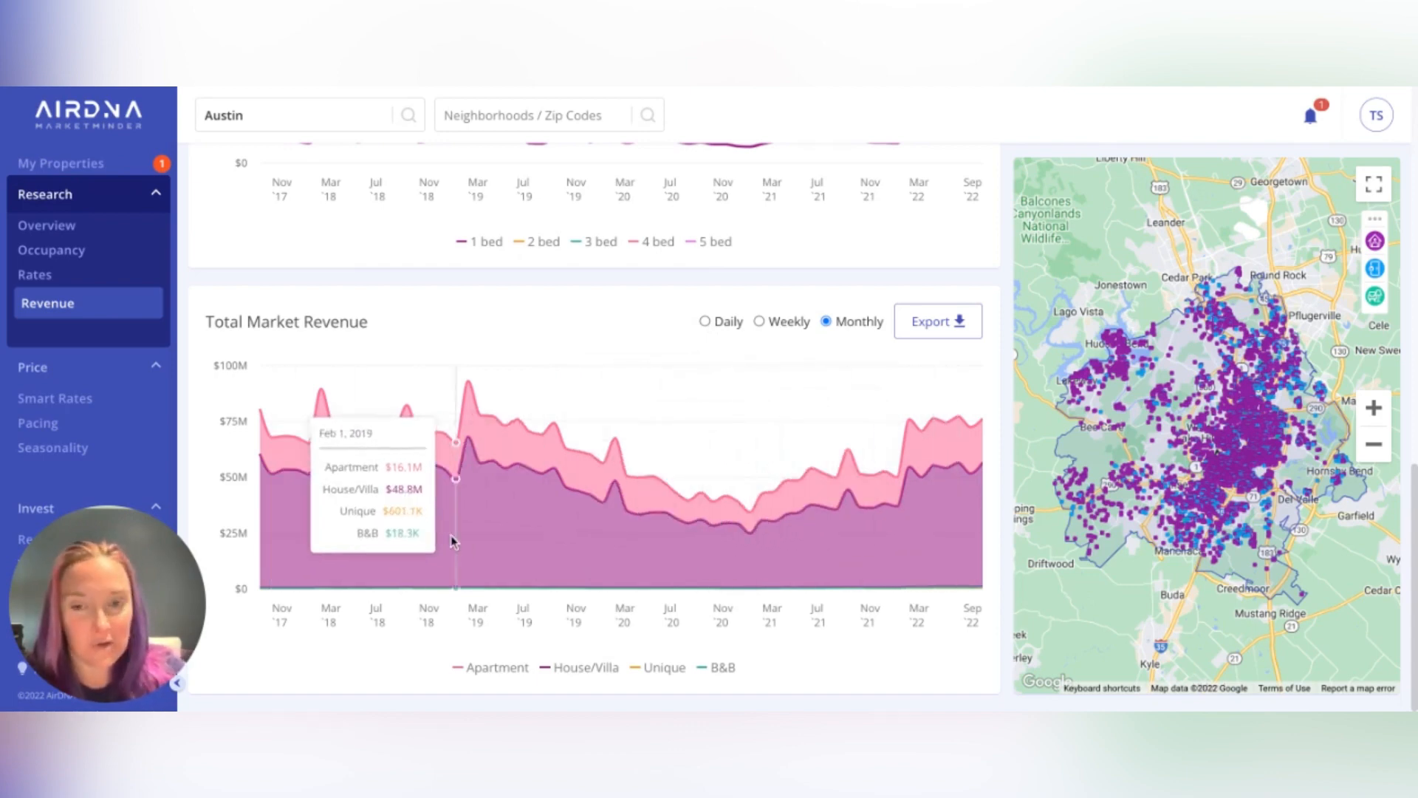
scroll(455, 537, up, 3)
scroll(455, 537, up, 10)
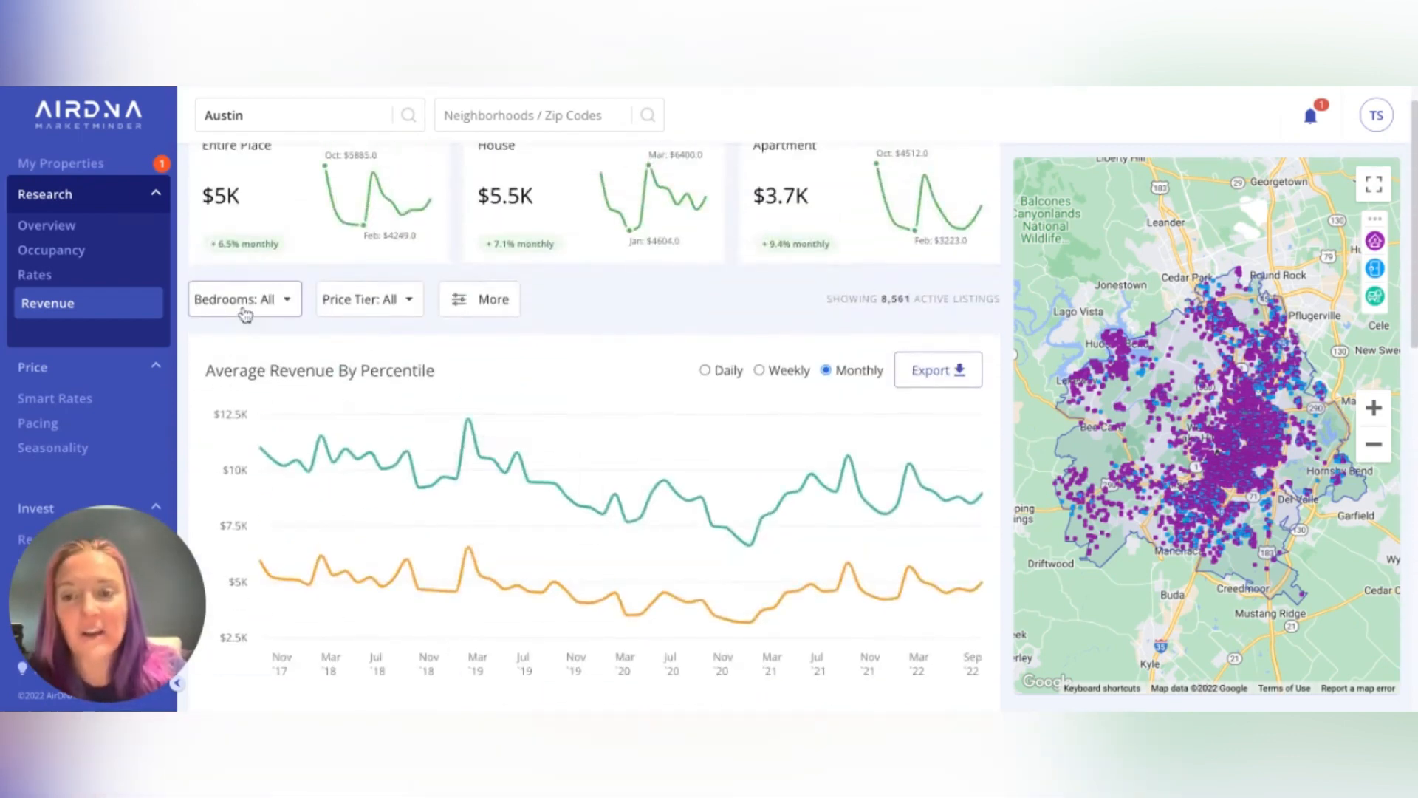
click(405, 301)
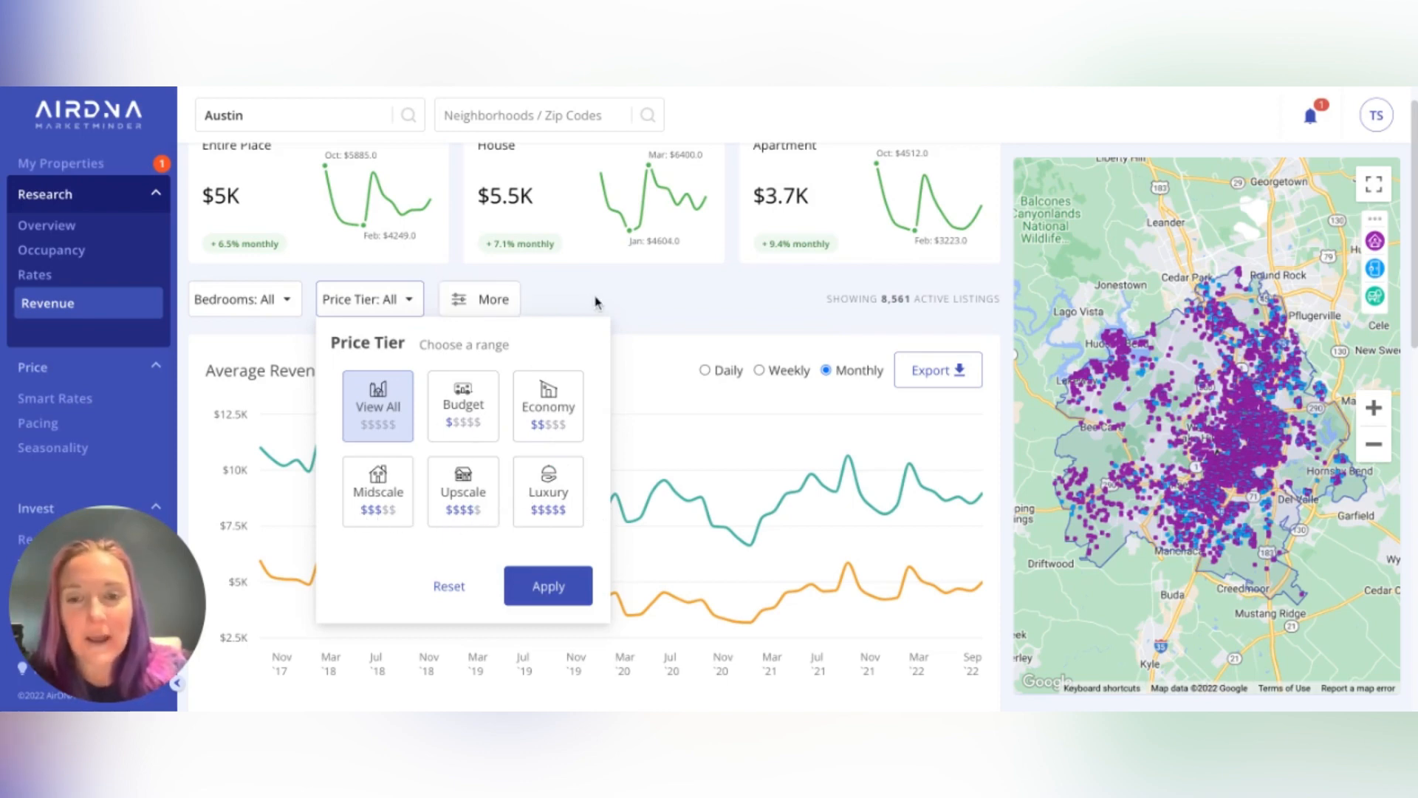
click(572, 300)
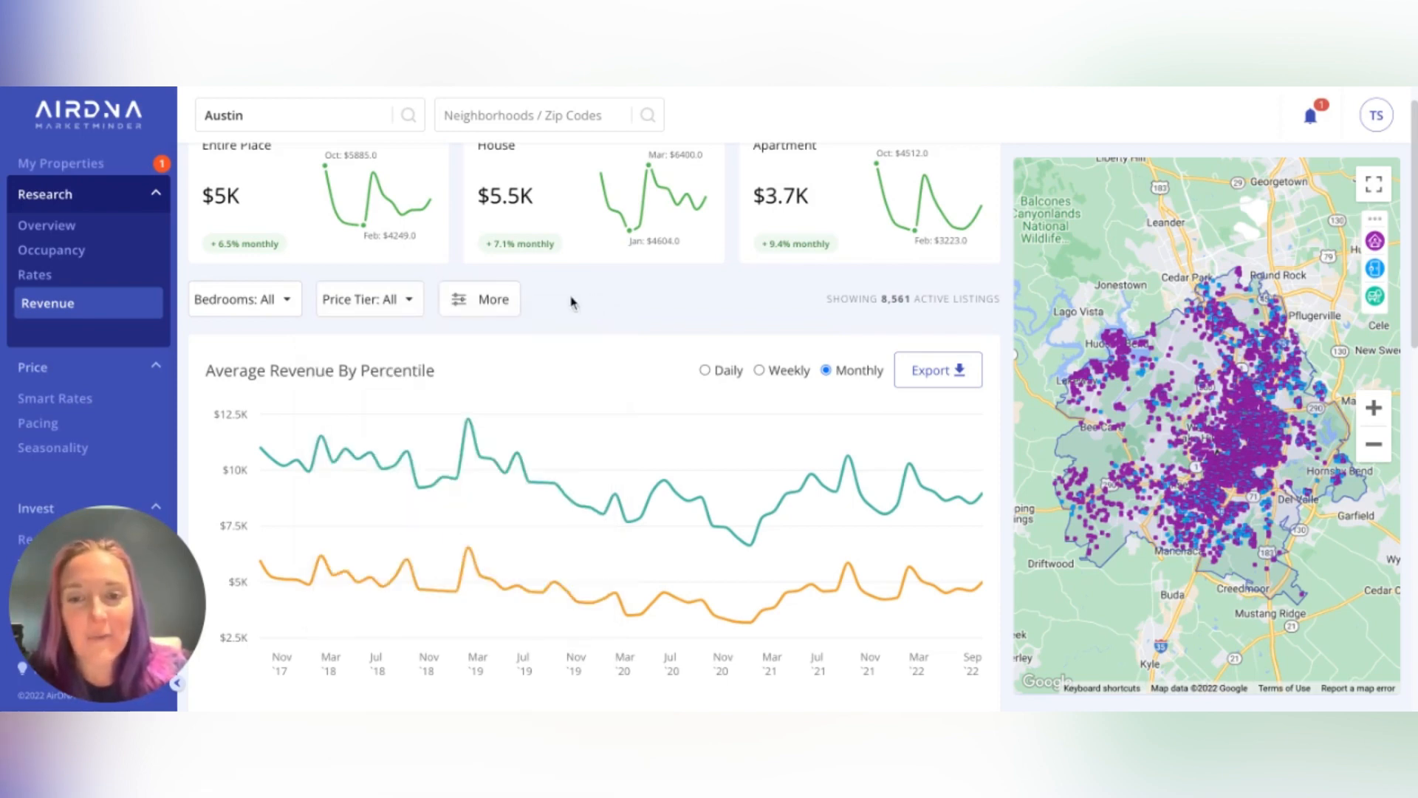
In the additional filters, set Professionally Managed to Yes and apply the filter.
click(478, 303)
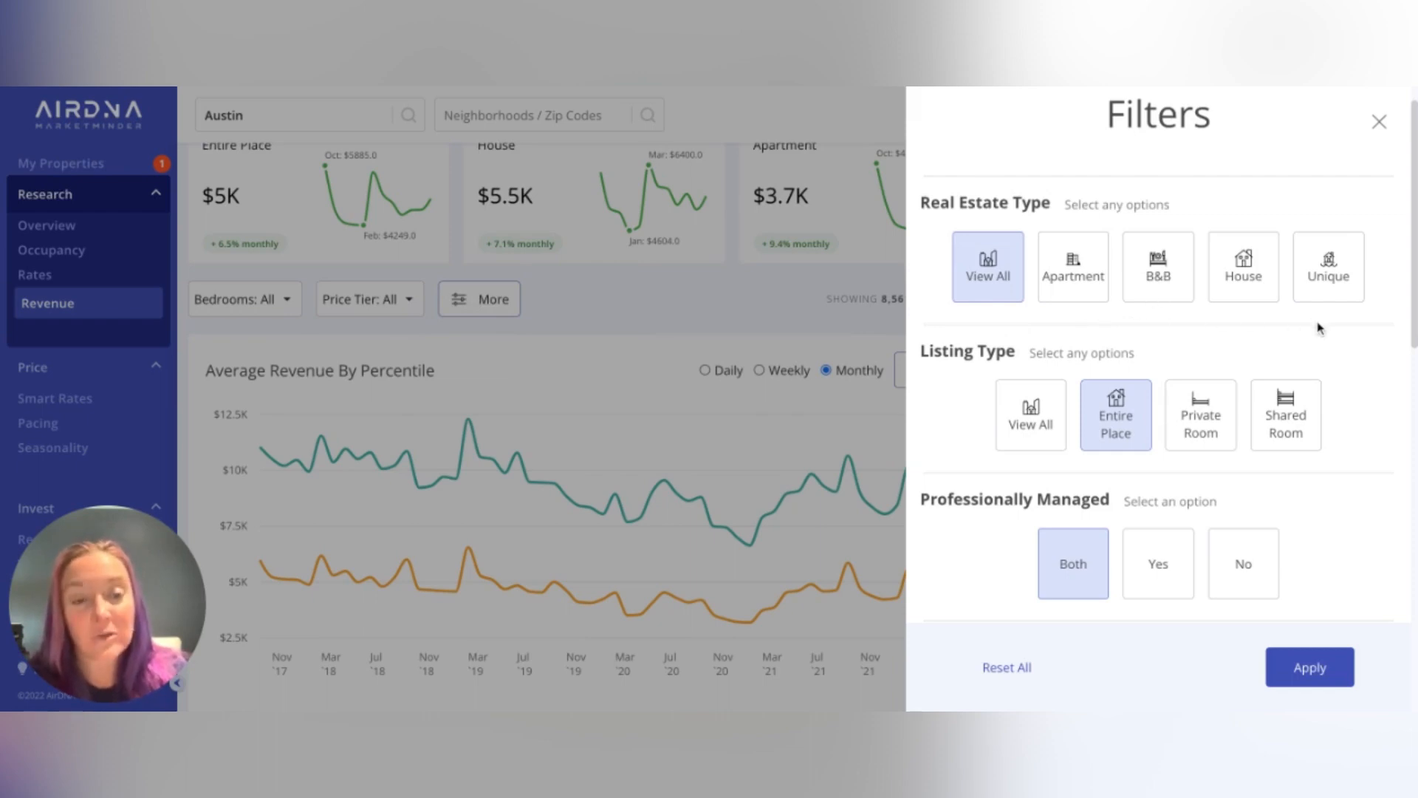
scroll(1242, 422, down, 2)
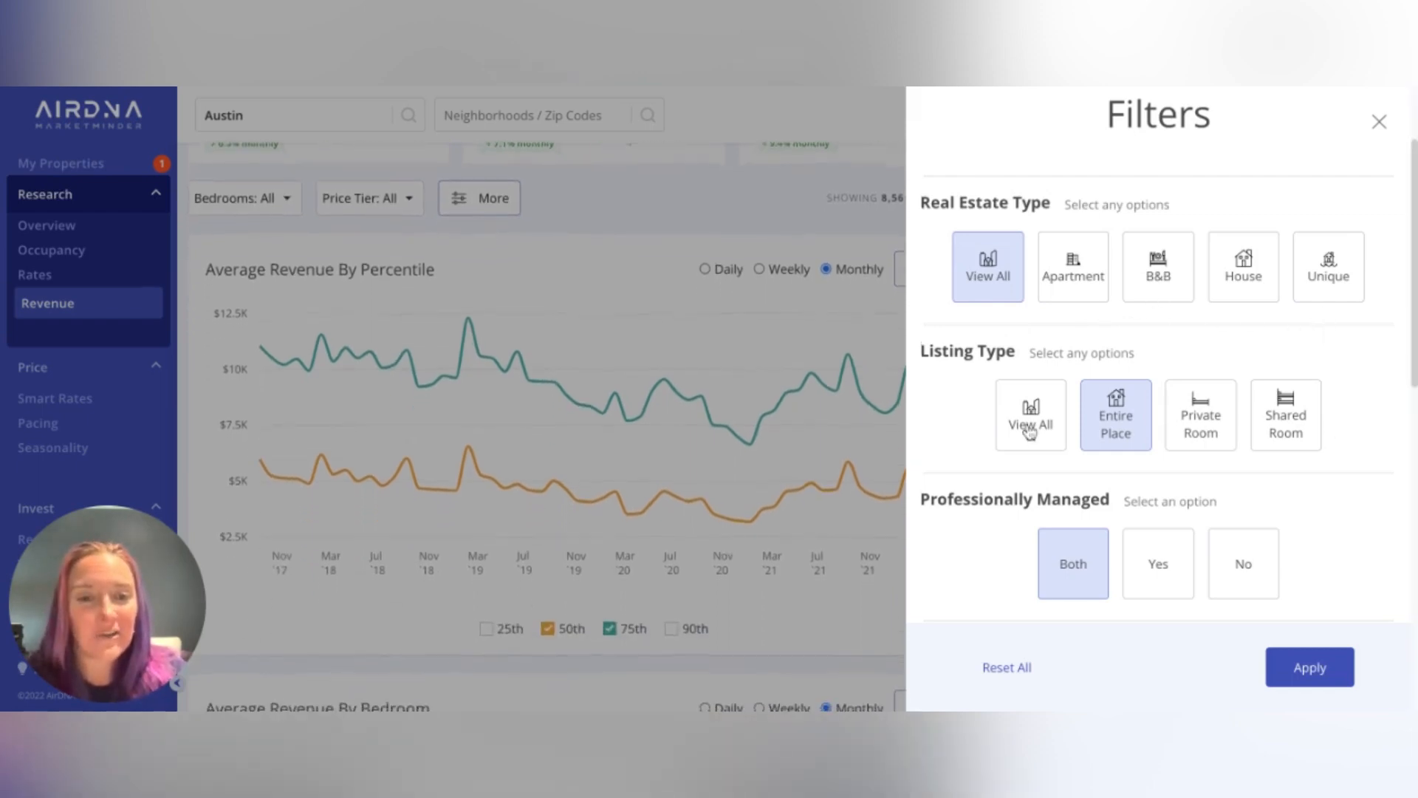
scroll(1031, 432, down, 2)
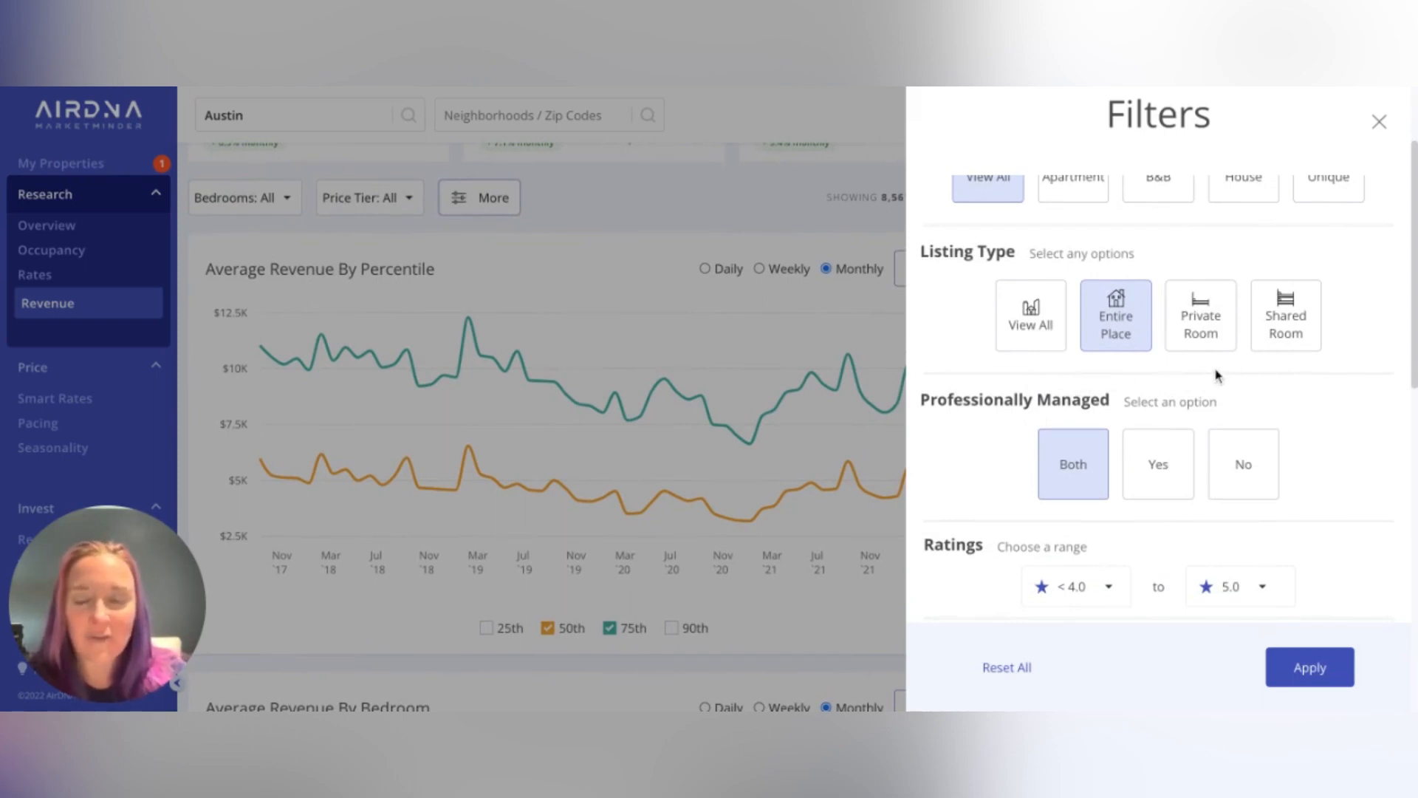
scroll(1162, 360, down, 4)
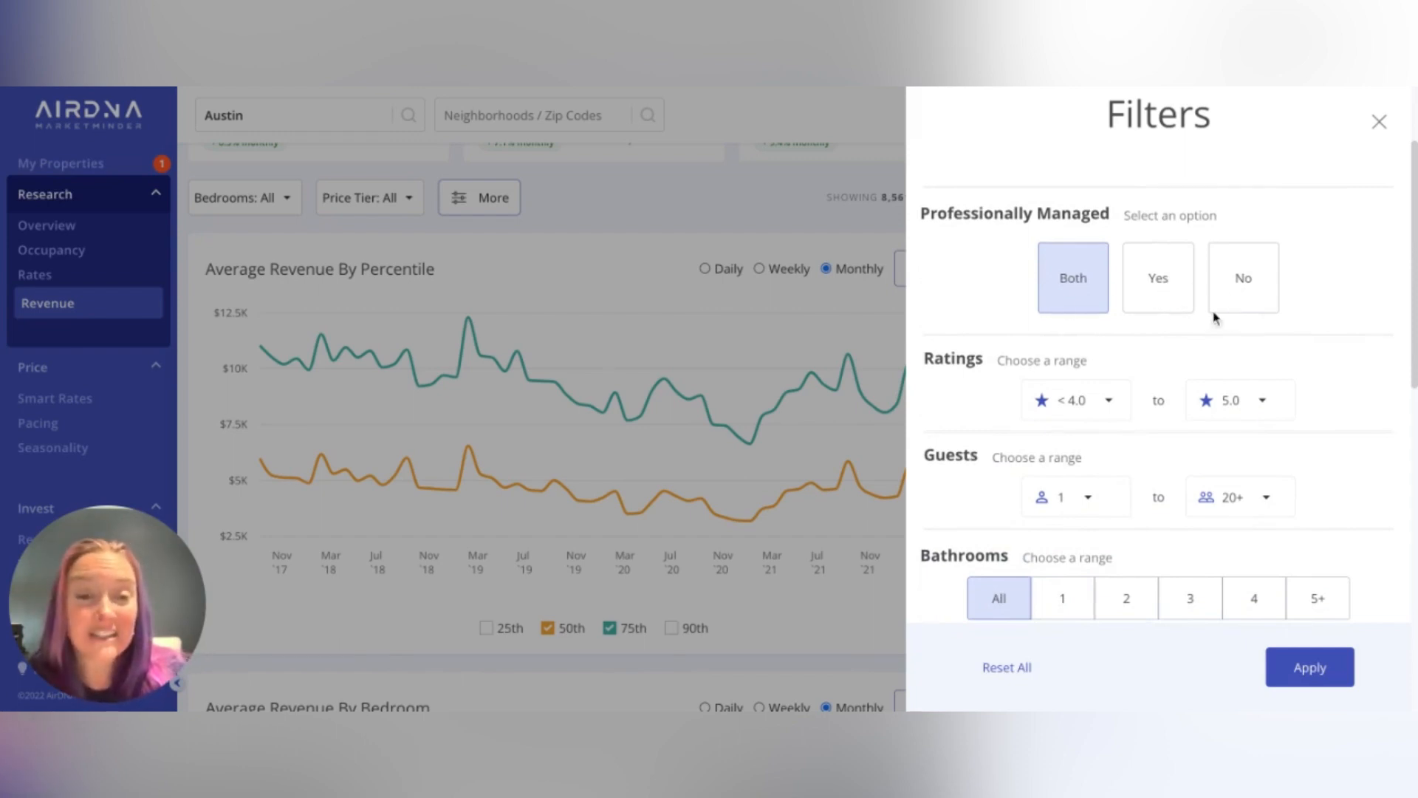
click(1167, 310)
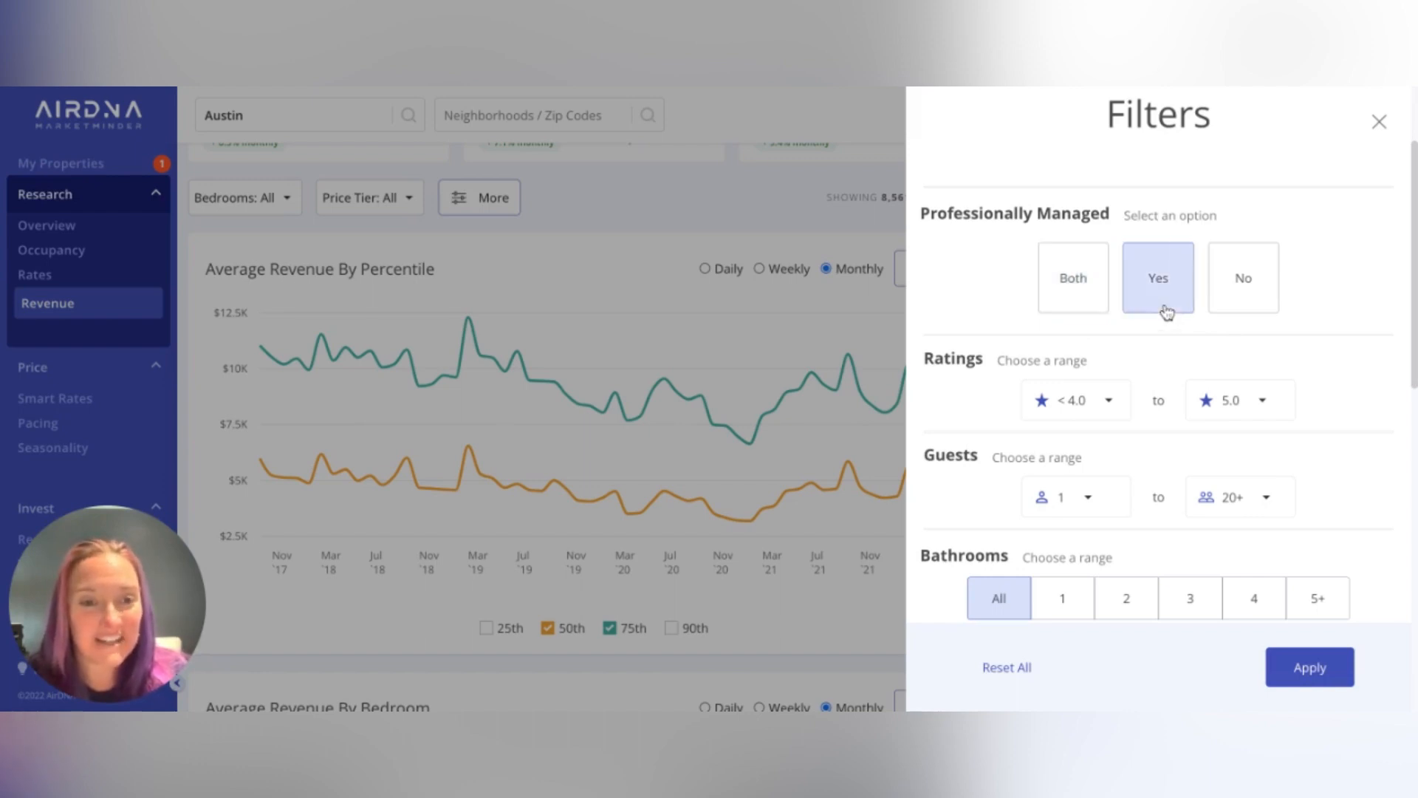
click(1308, 669)
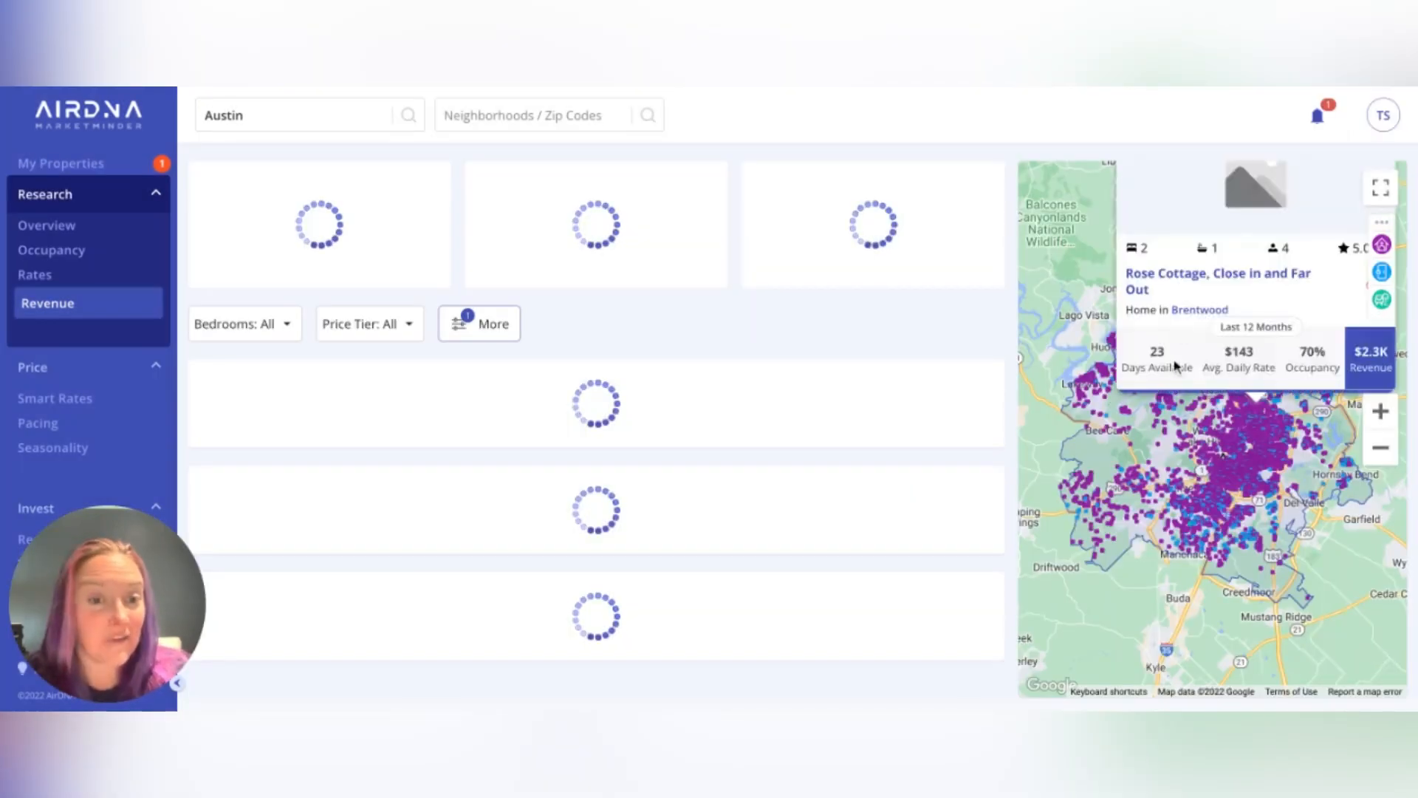
Check the revenue charts for professionally managed listings, and set the Professionally Managed filter to Both.
scroll(828, 446, down, 4)
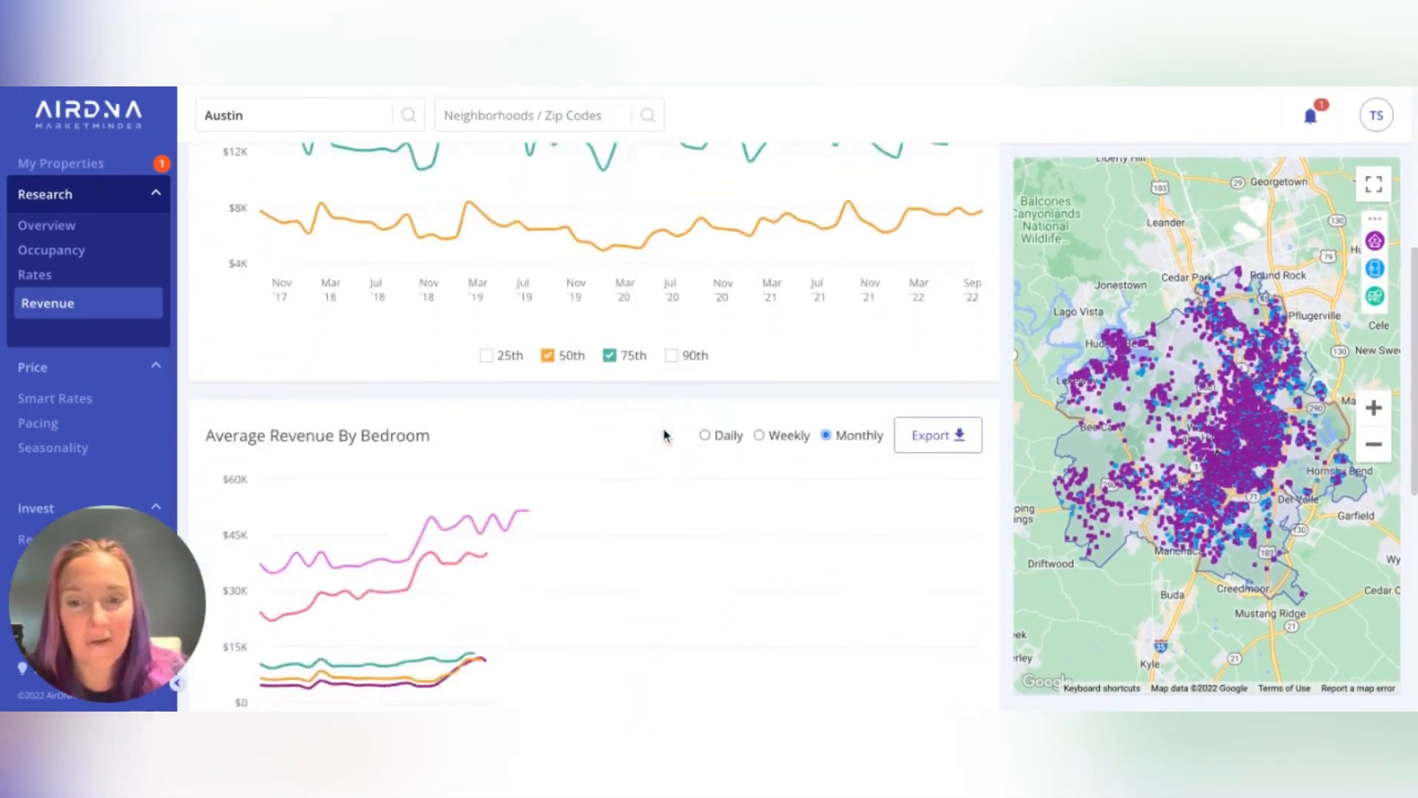
scroll(668, 434, down, 3)
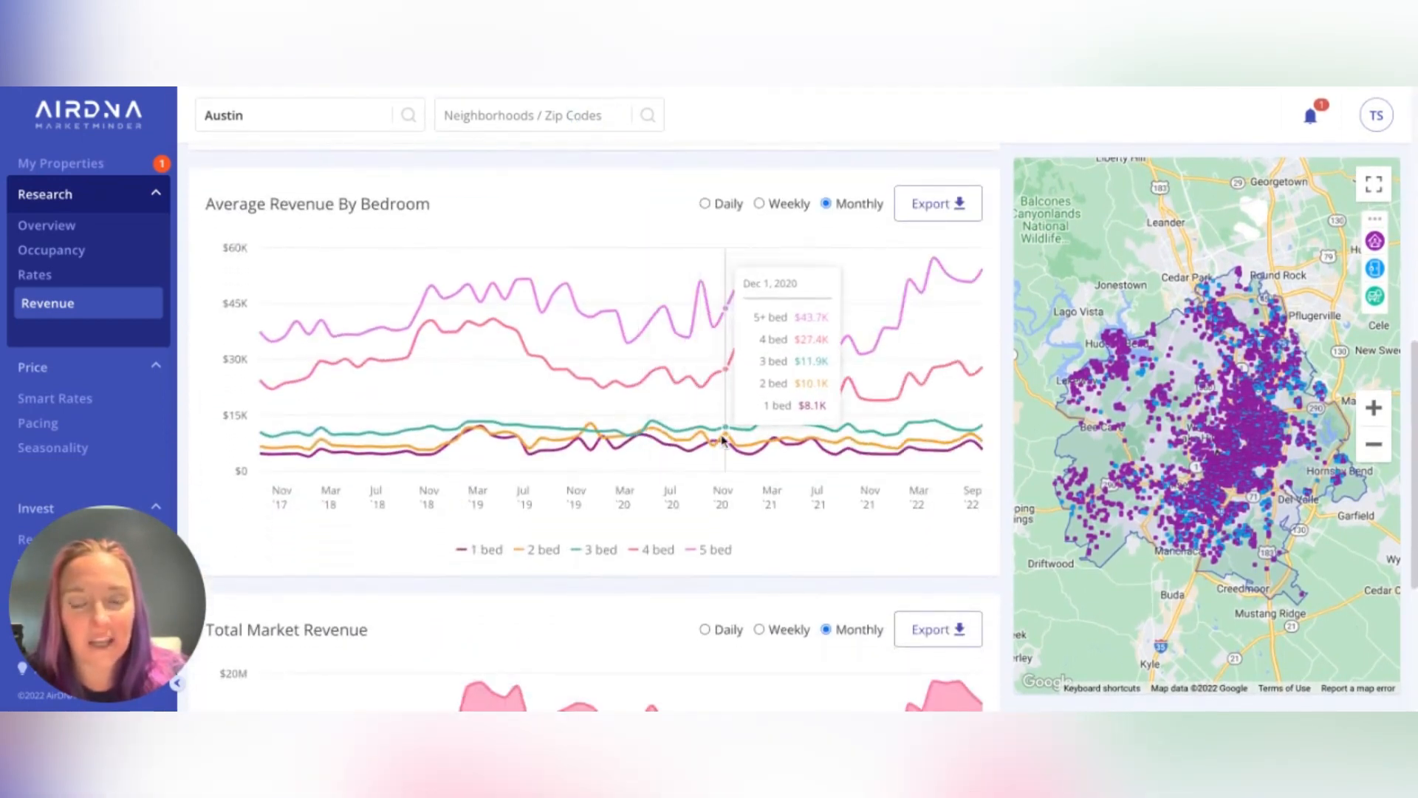
scroll(307, 196, up, 8)
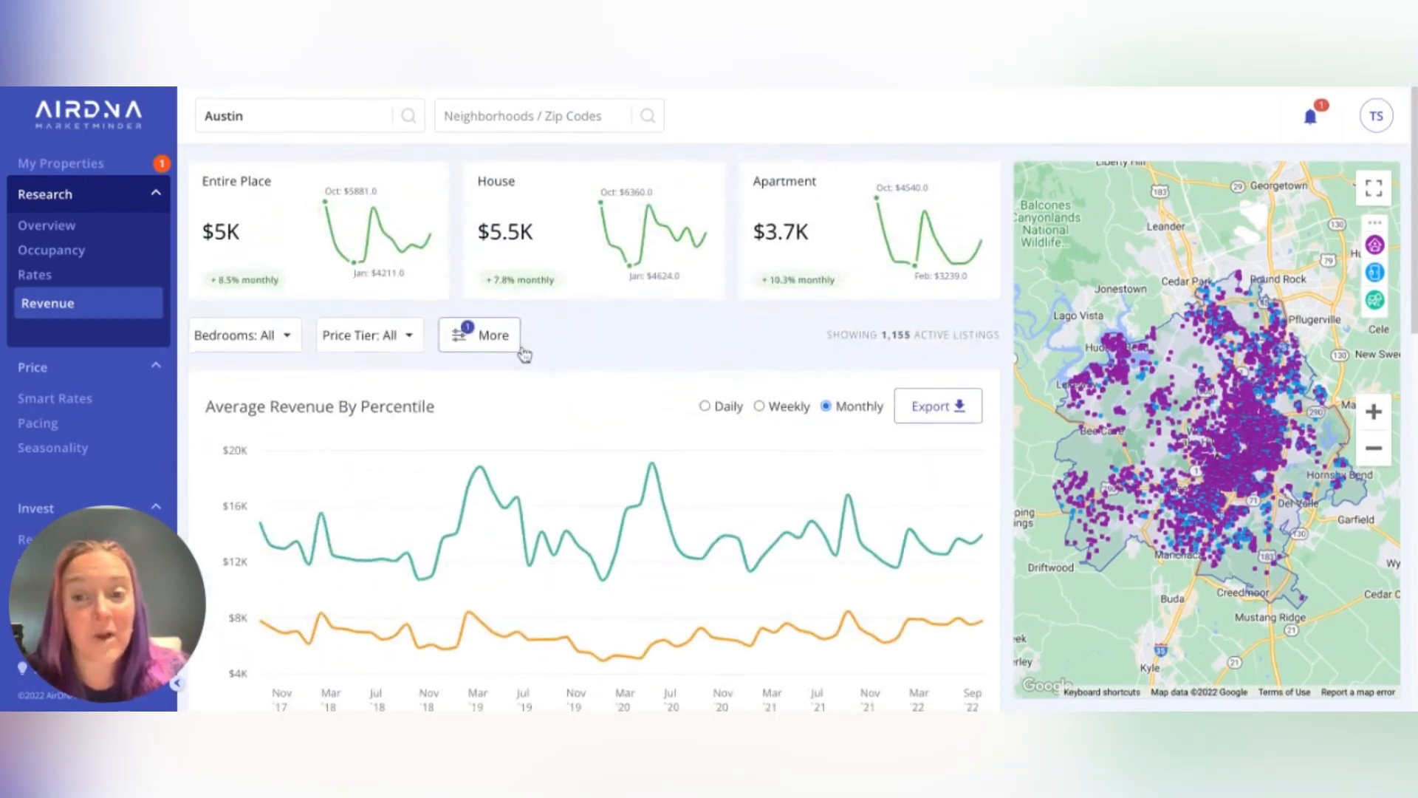
click(513, 341)
scroll(1179, 478, down, 1)
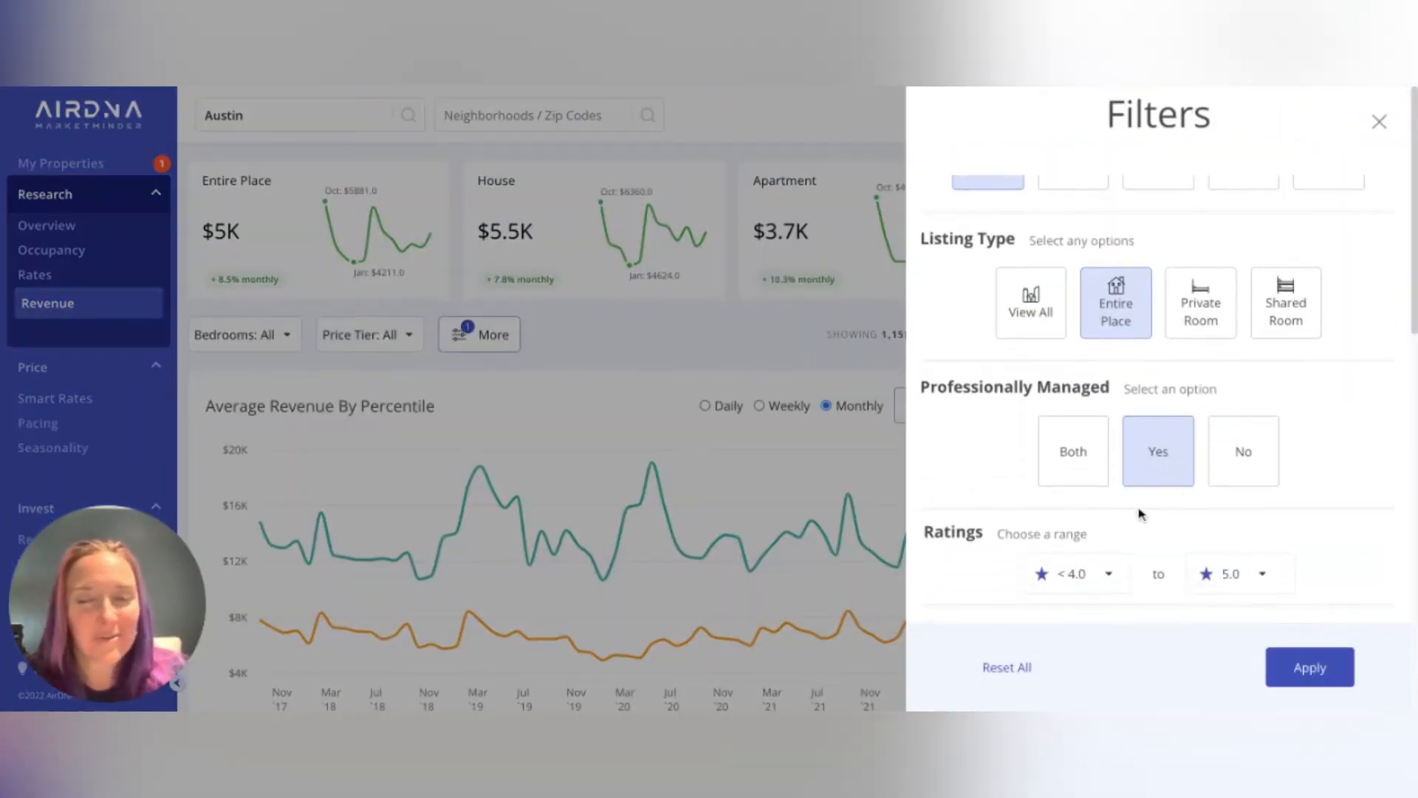
click(1072, 458)
Review the minimum rating choices and the guests and bathrooms ranges in the additional filters.
scroll(1018, 448, down, 2)
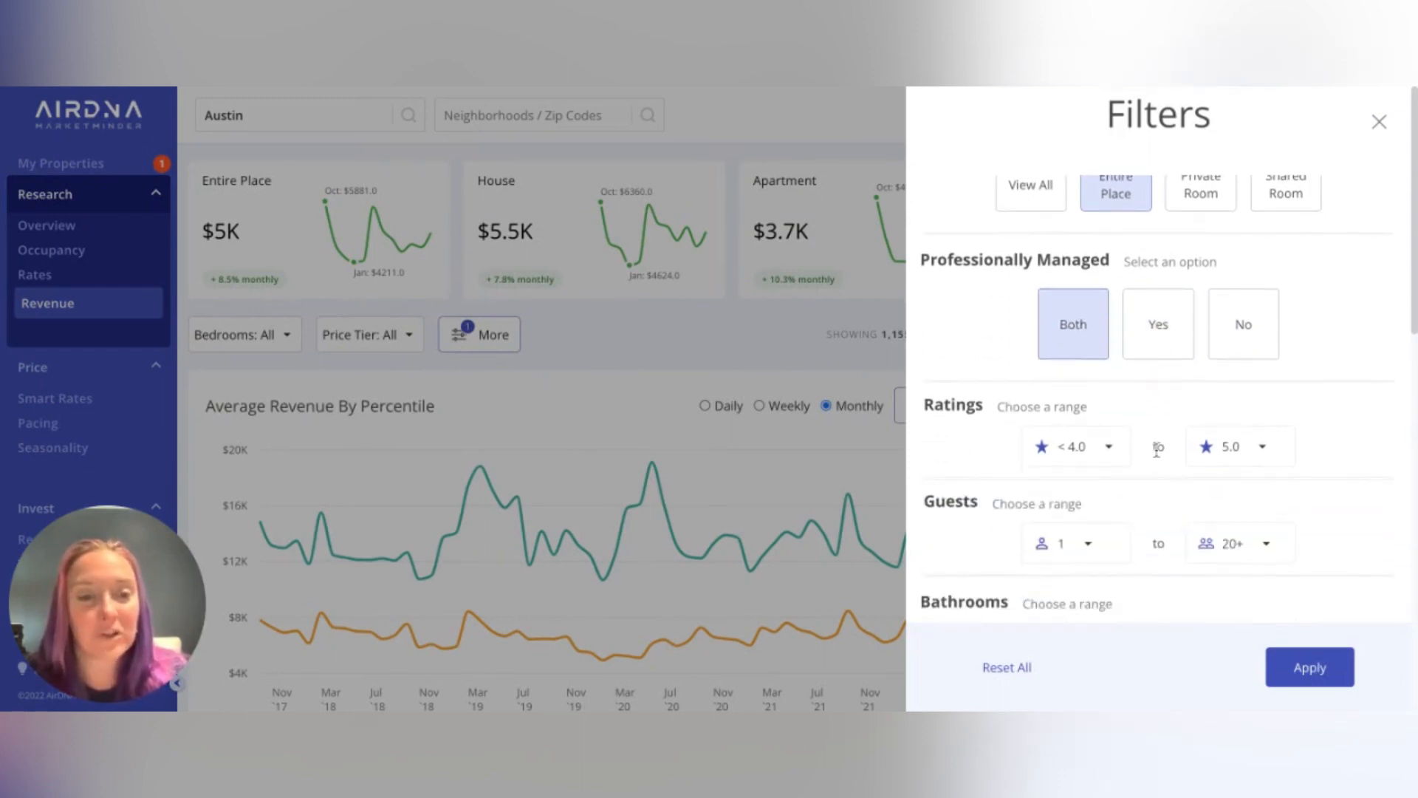
click(1110, 460)
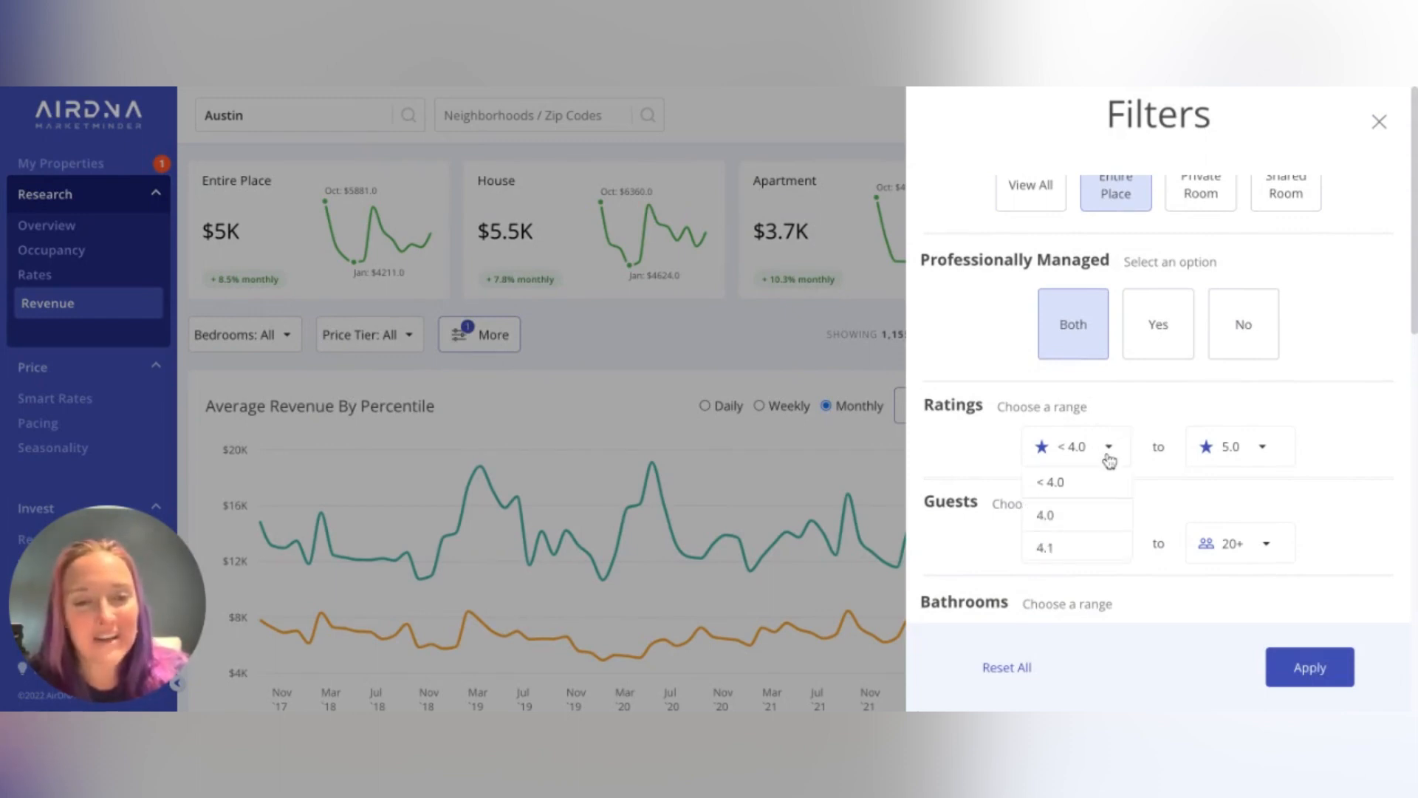
scroll(1112, 532, down, 3)
scroll(1112, 531, down, 3)
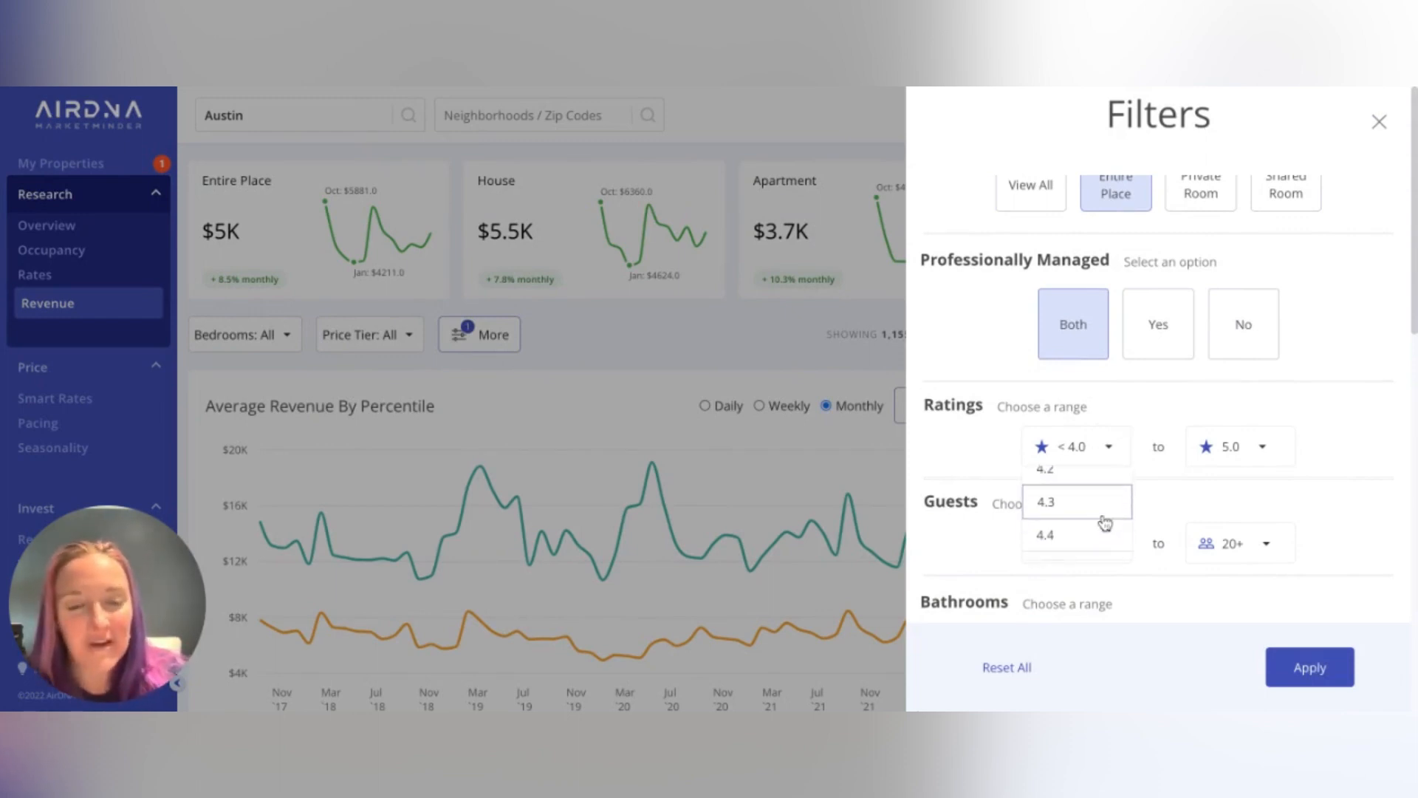
scroll(1102, 536, down, 2)
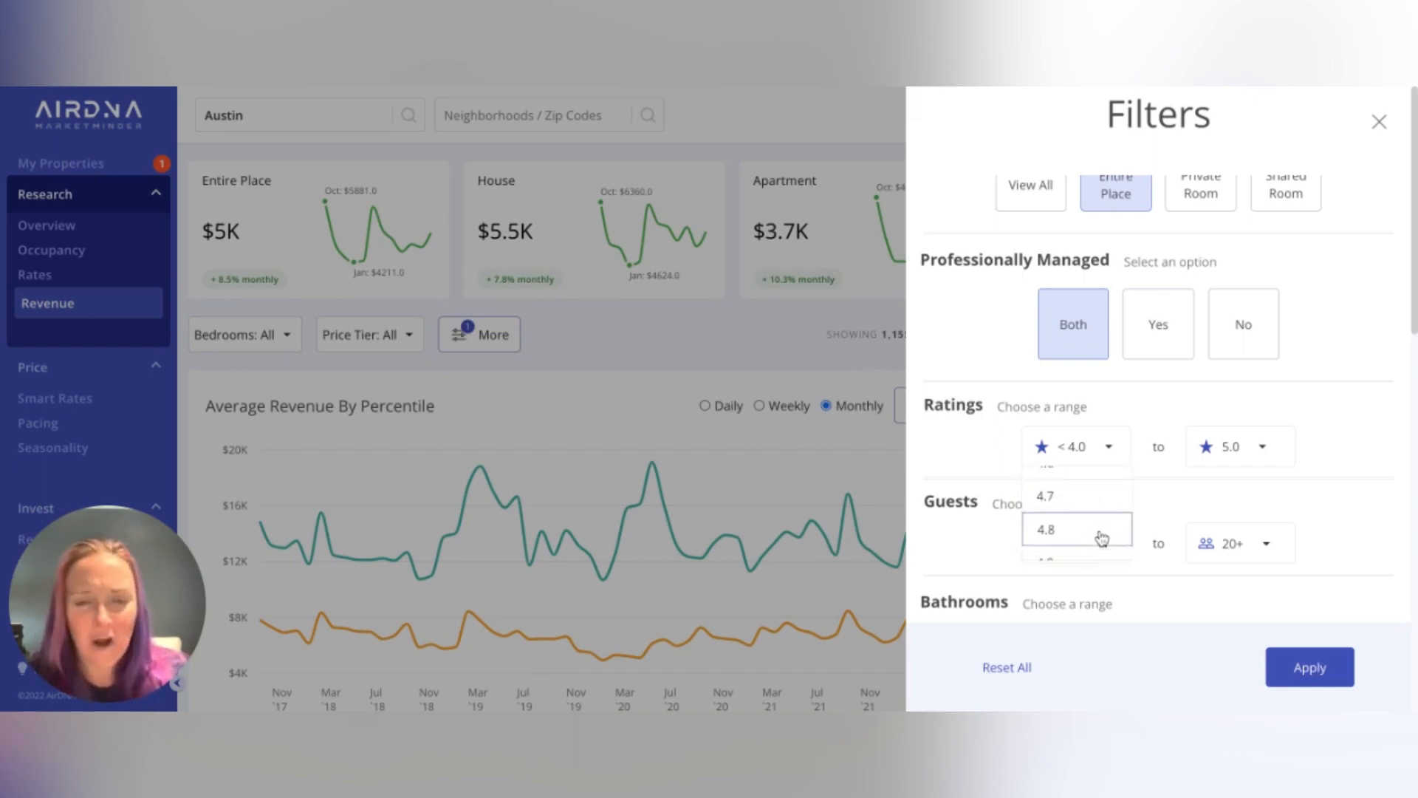
click(1006, 441)
scroll(1003, 443, down, 1)
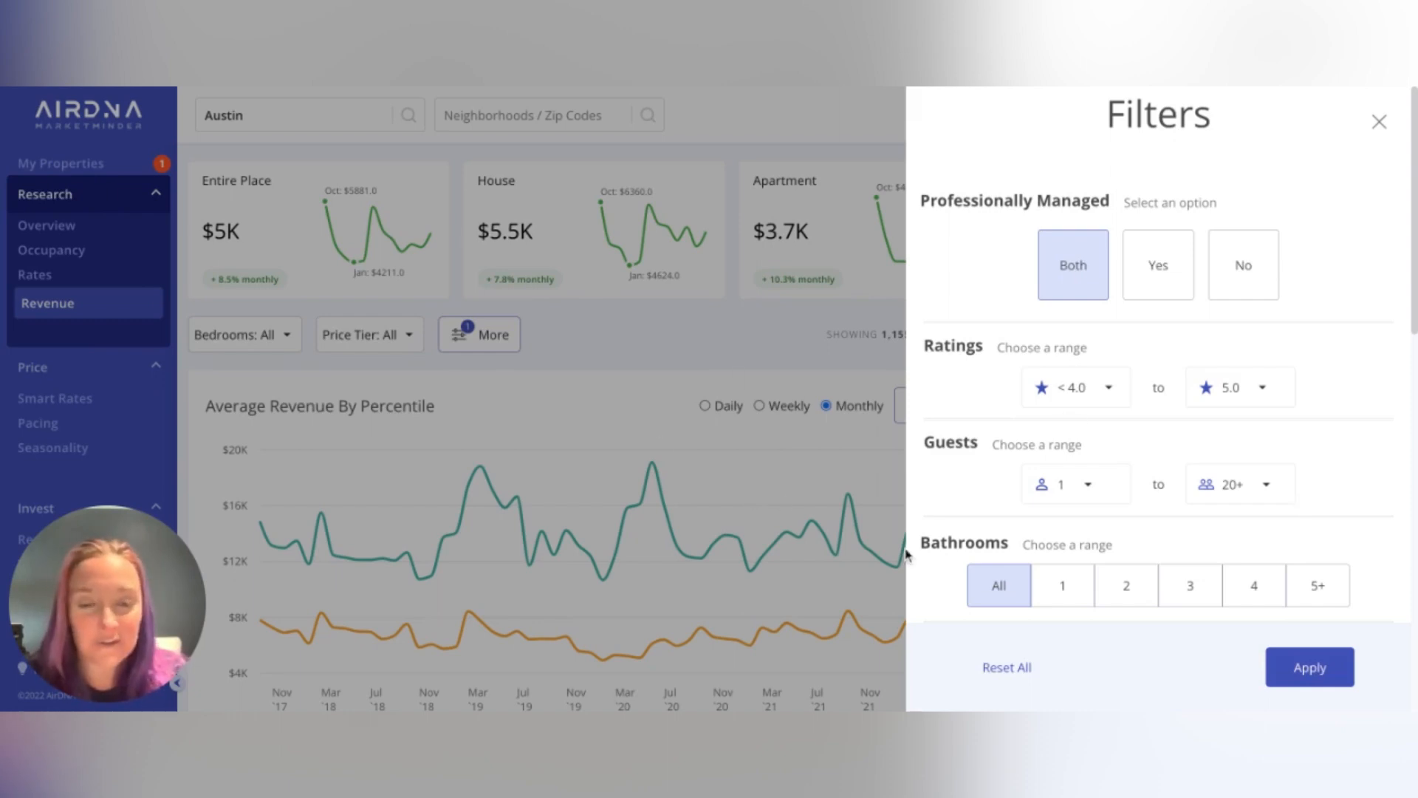
drag(921, 544, 1009, 548)
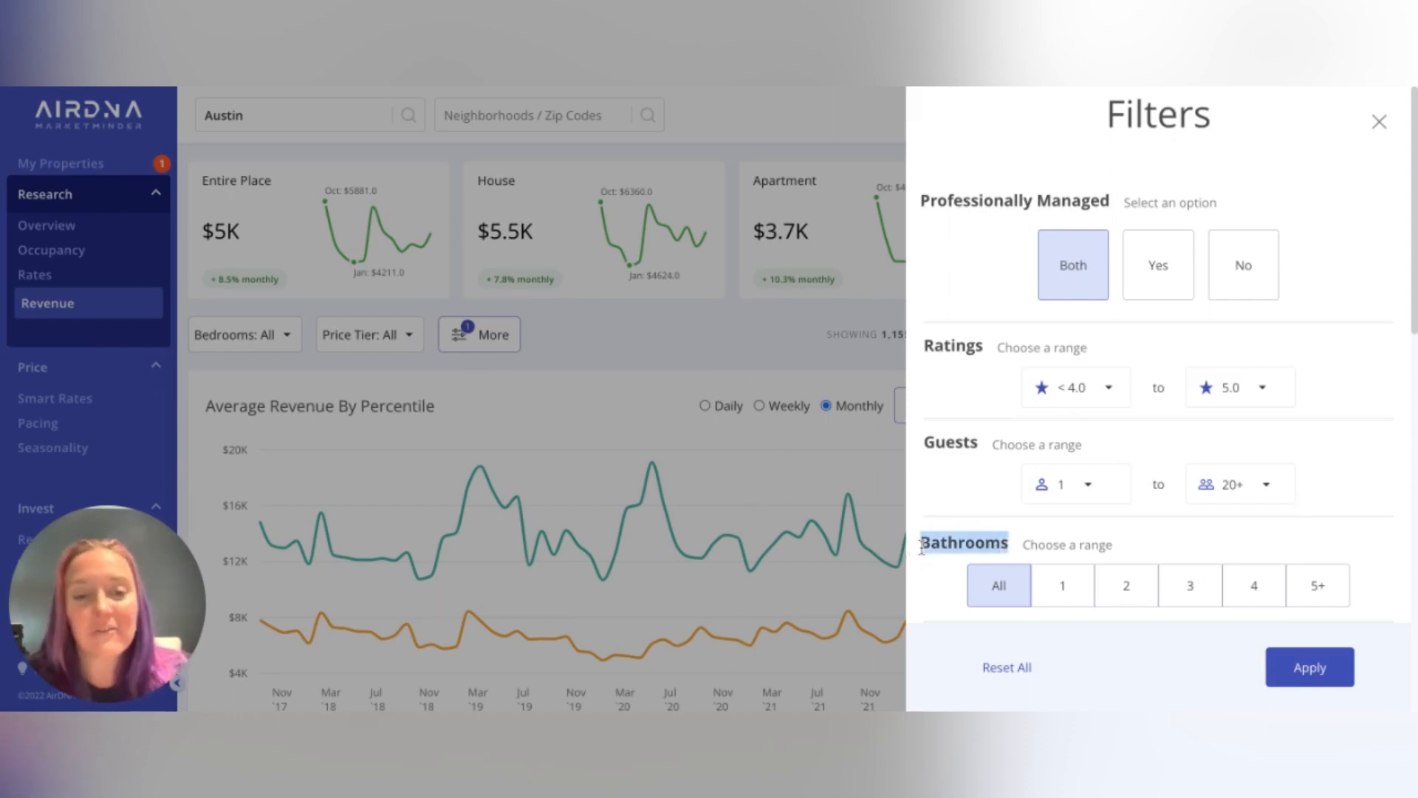
Set the Bathrooms filter to 3 and apply it to the Austin revenue data.
click(1007, 550)
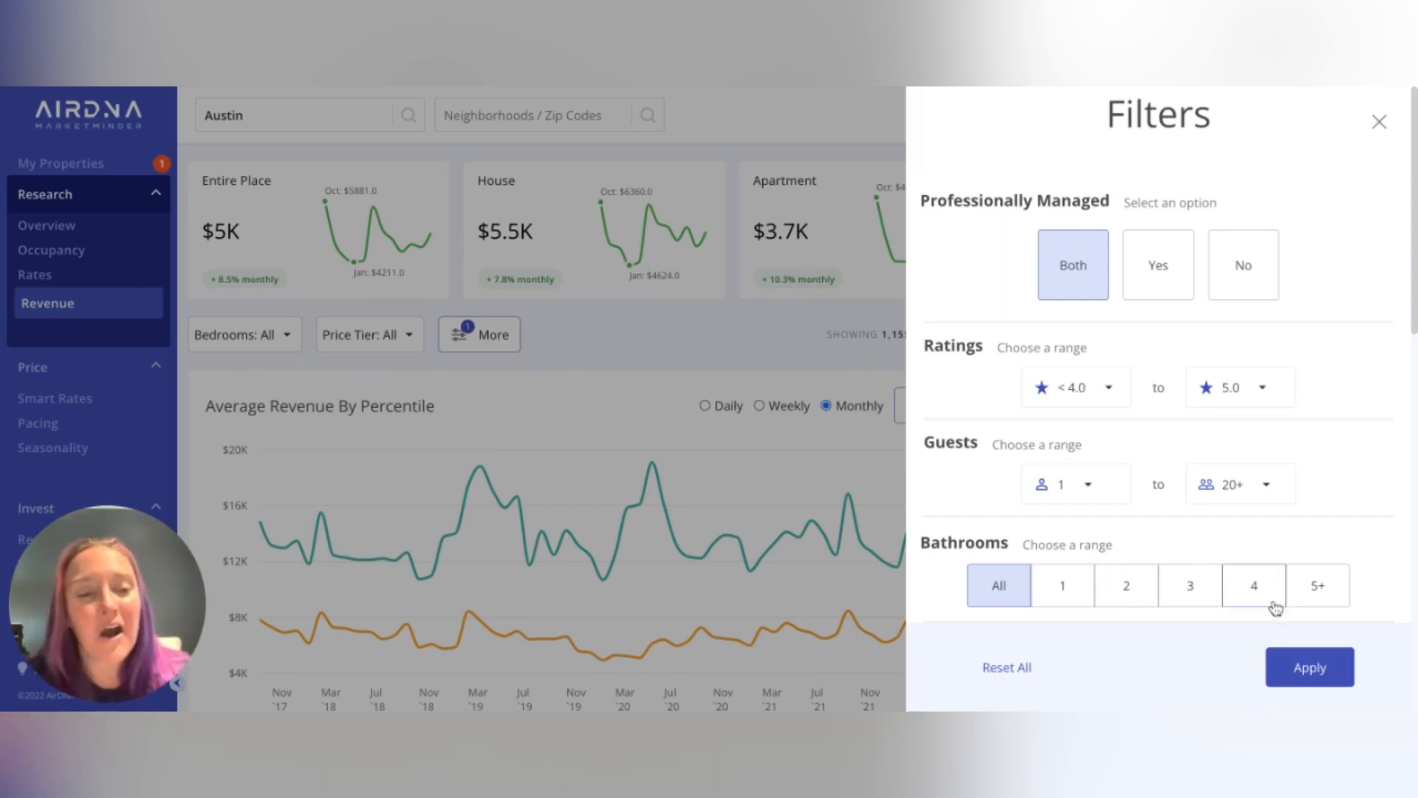
click(1190, 602)
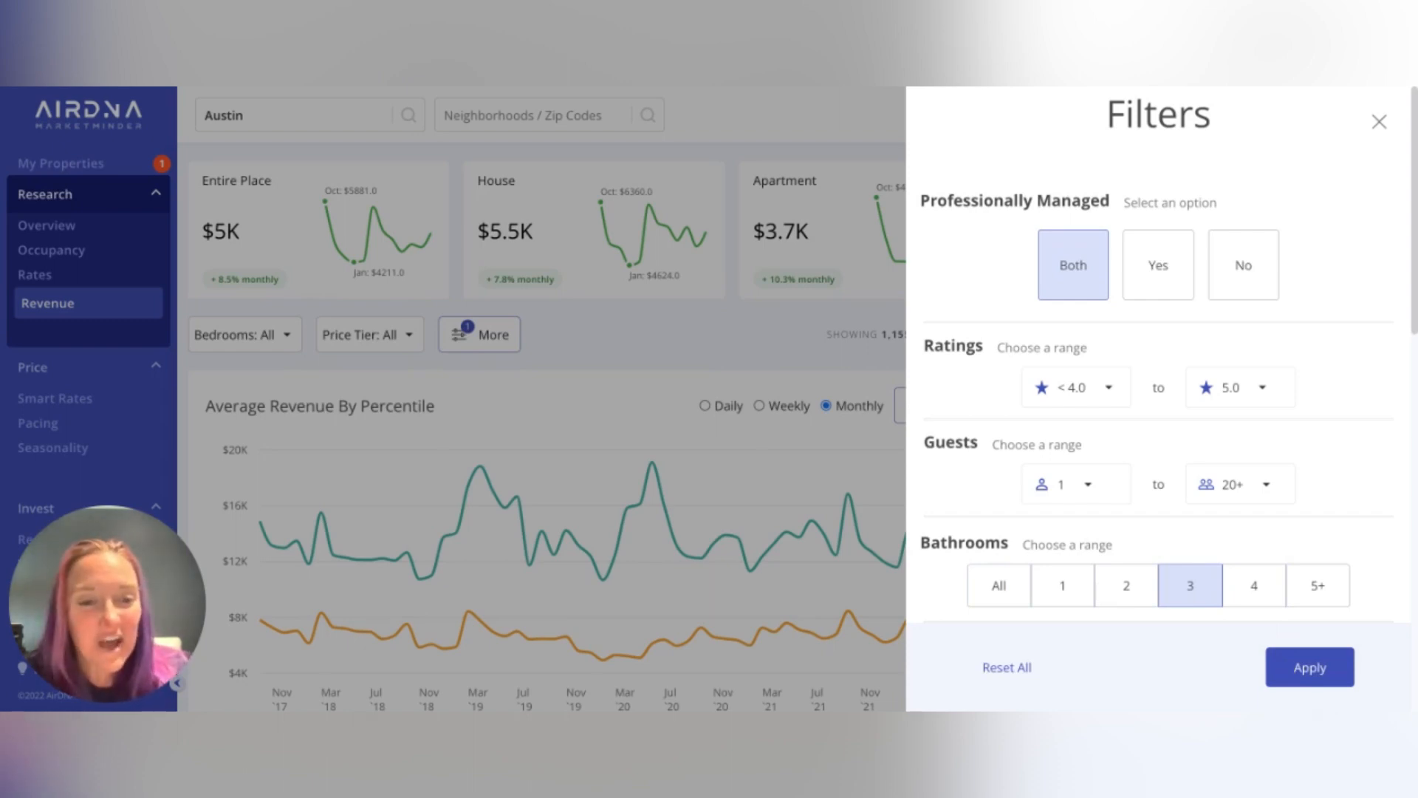
click(1310, 668)
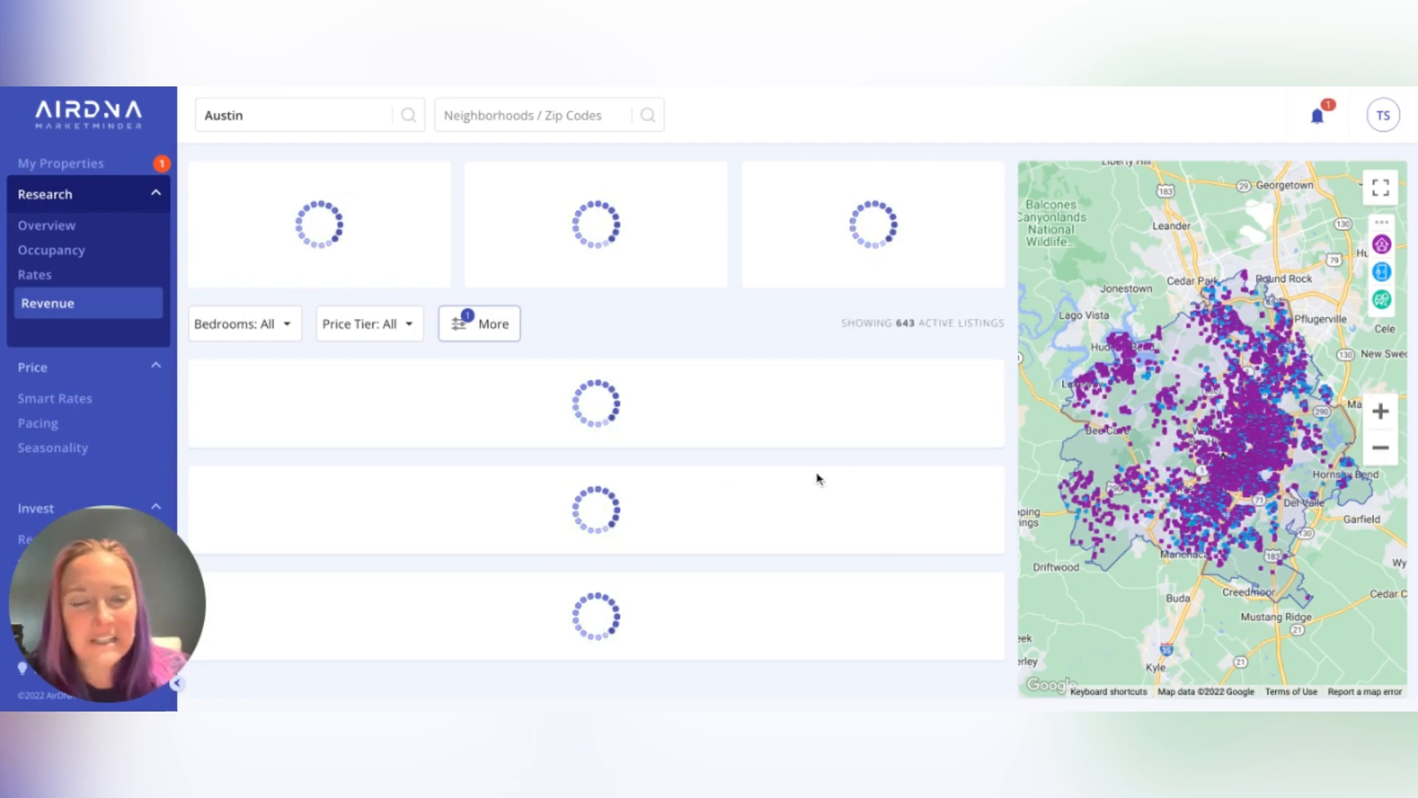
Examine the average revenue by percentile, average revenue by bedroom and total market revenue charts for three-bathroom listings.
scroll(551, 421, down, 2)
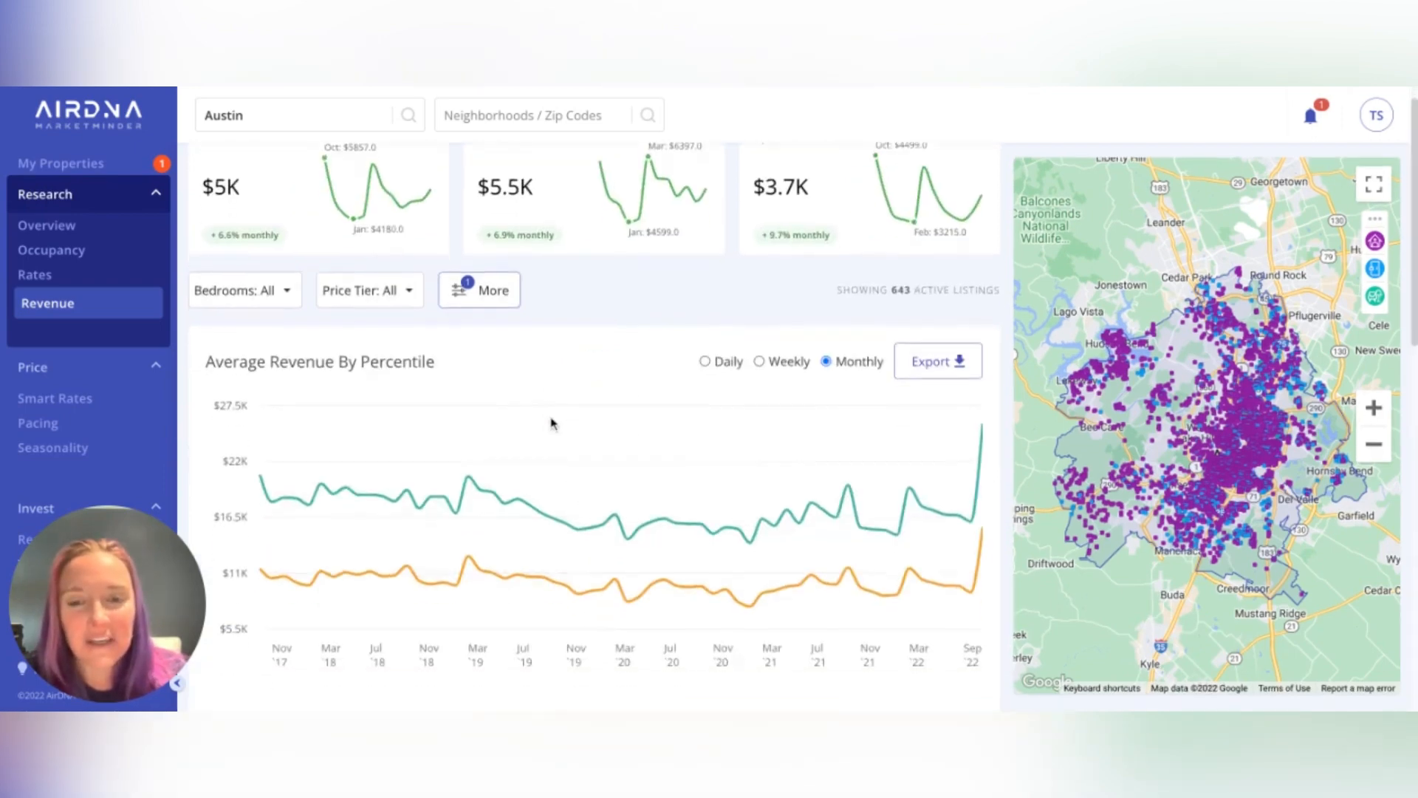
scroll(548, 422, down, 2)
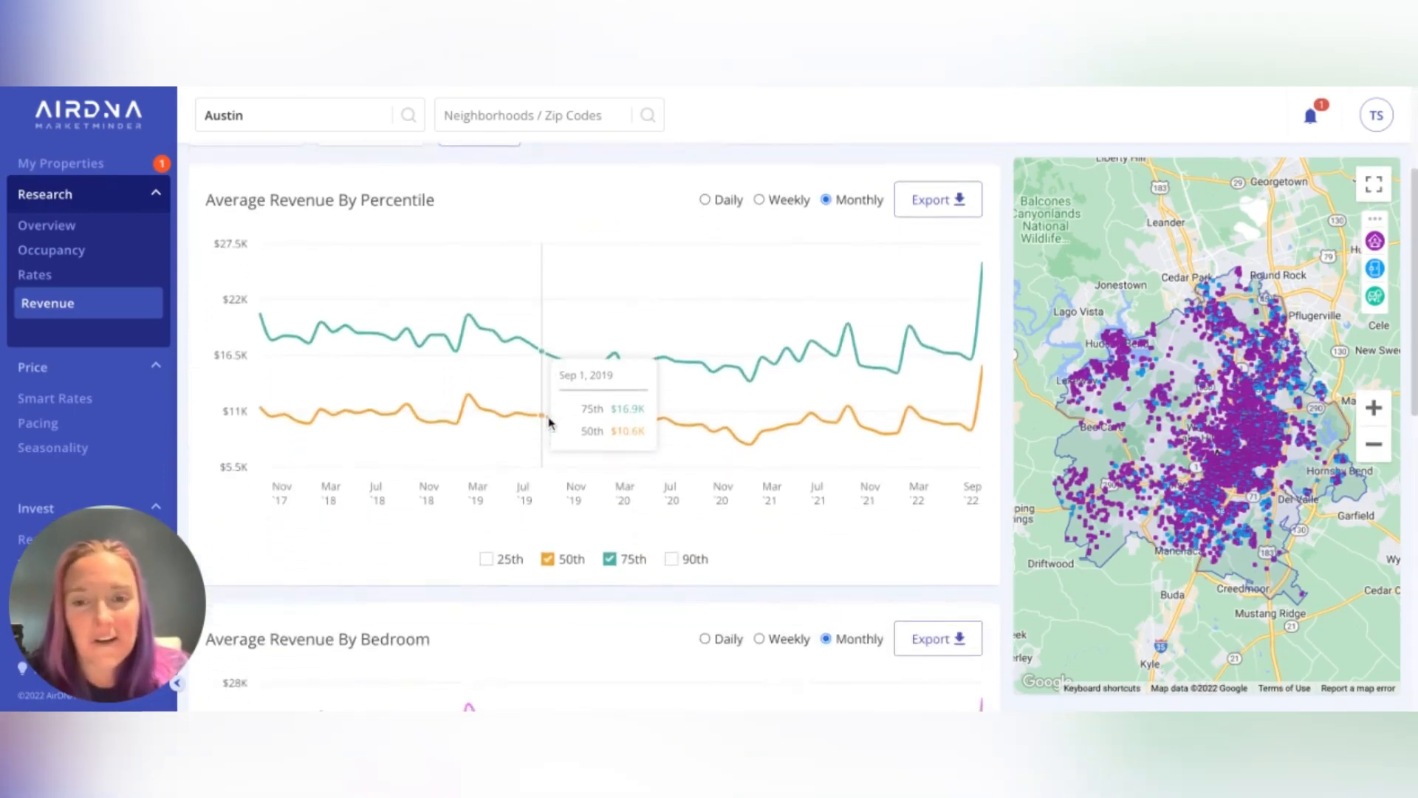
scroll(548, 422, down, 5)
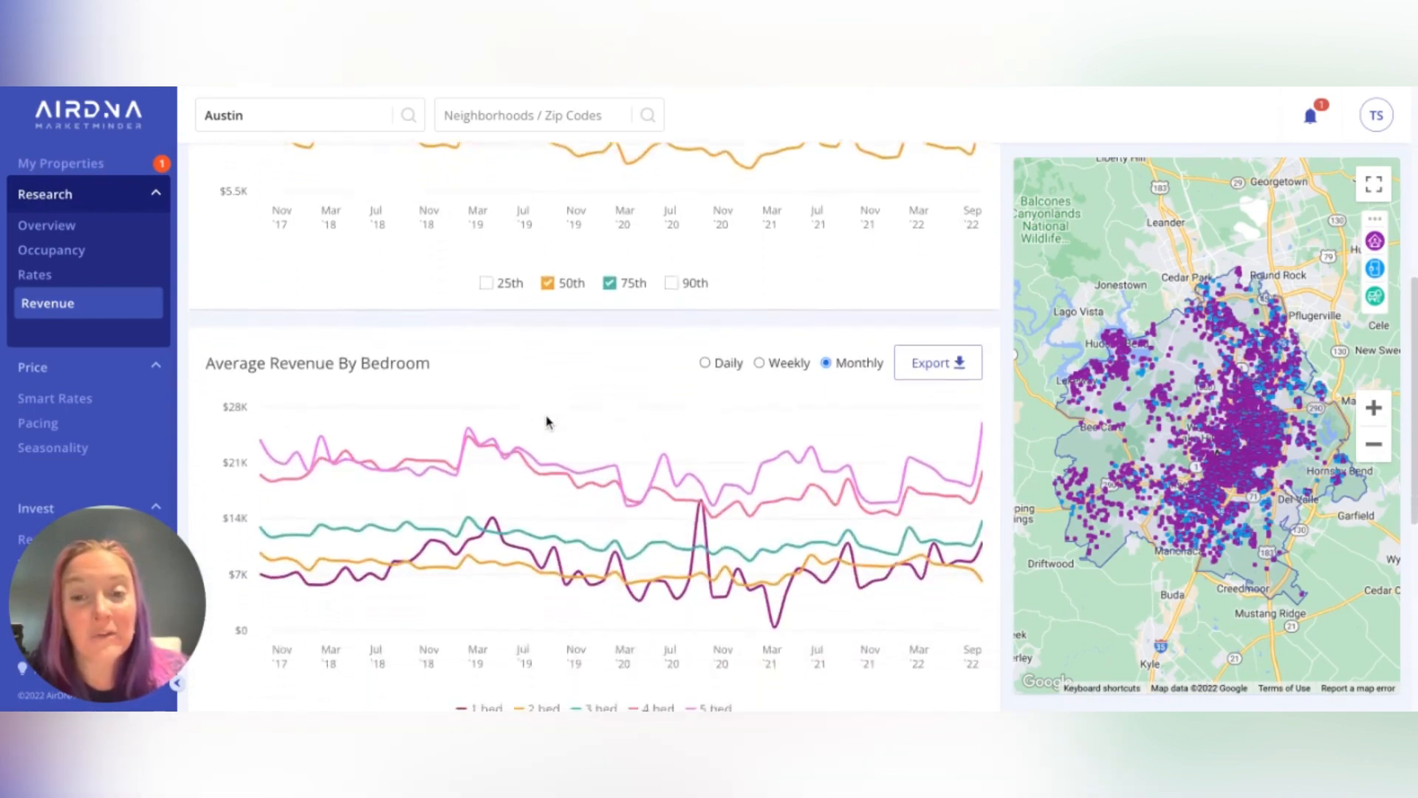
scroll(548, 421, down, 2)
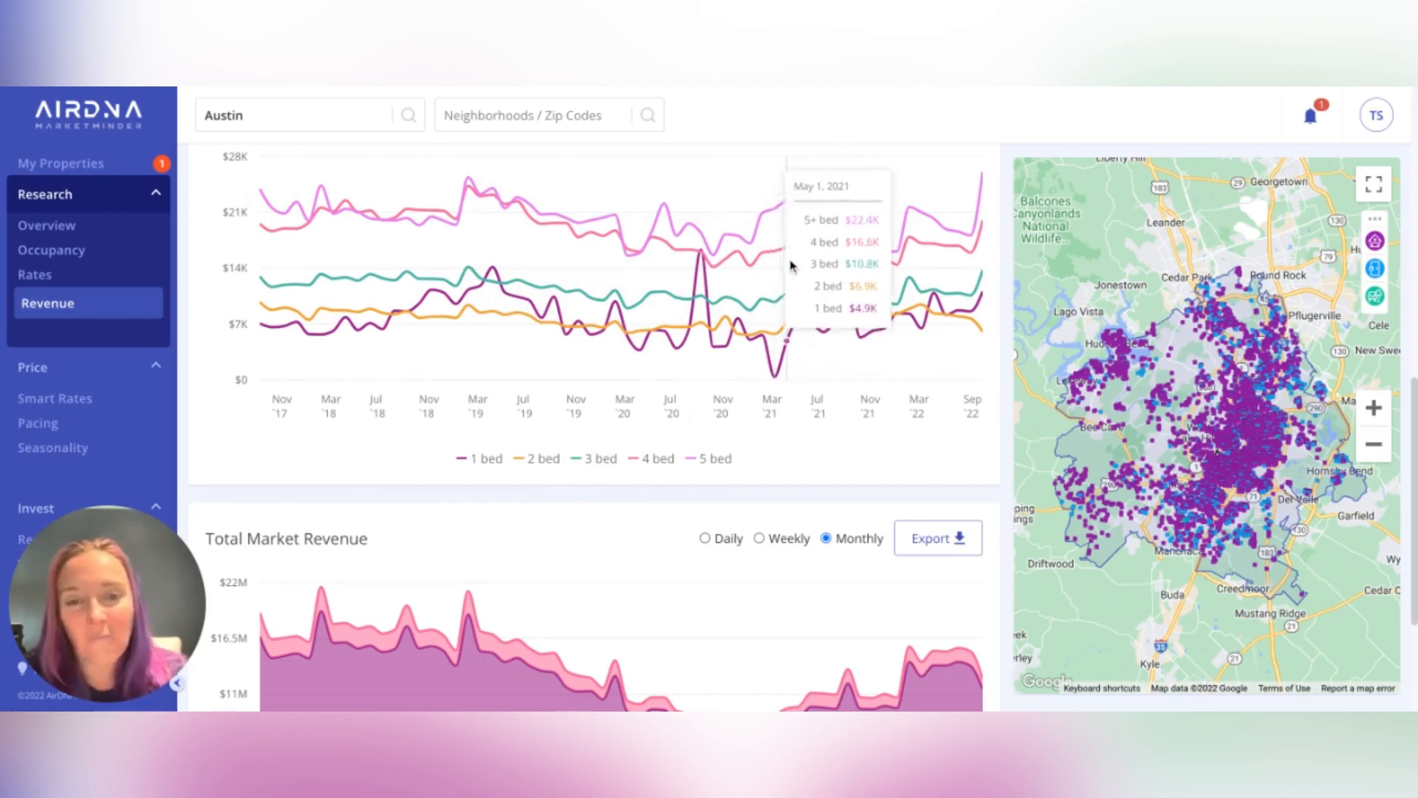
scroll(774, 303, down, 2)
scroll(774, 303, down, 1)
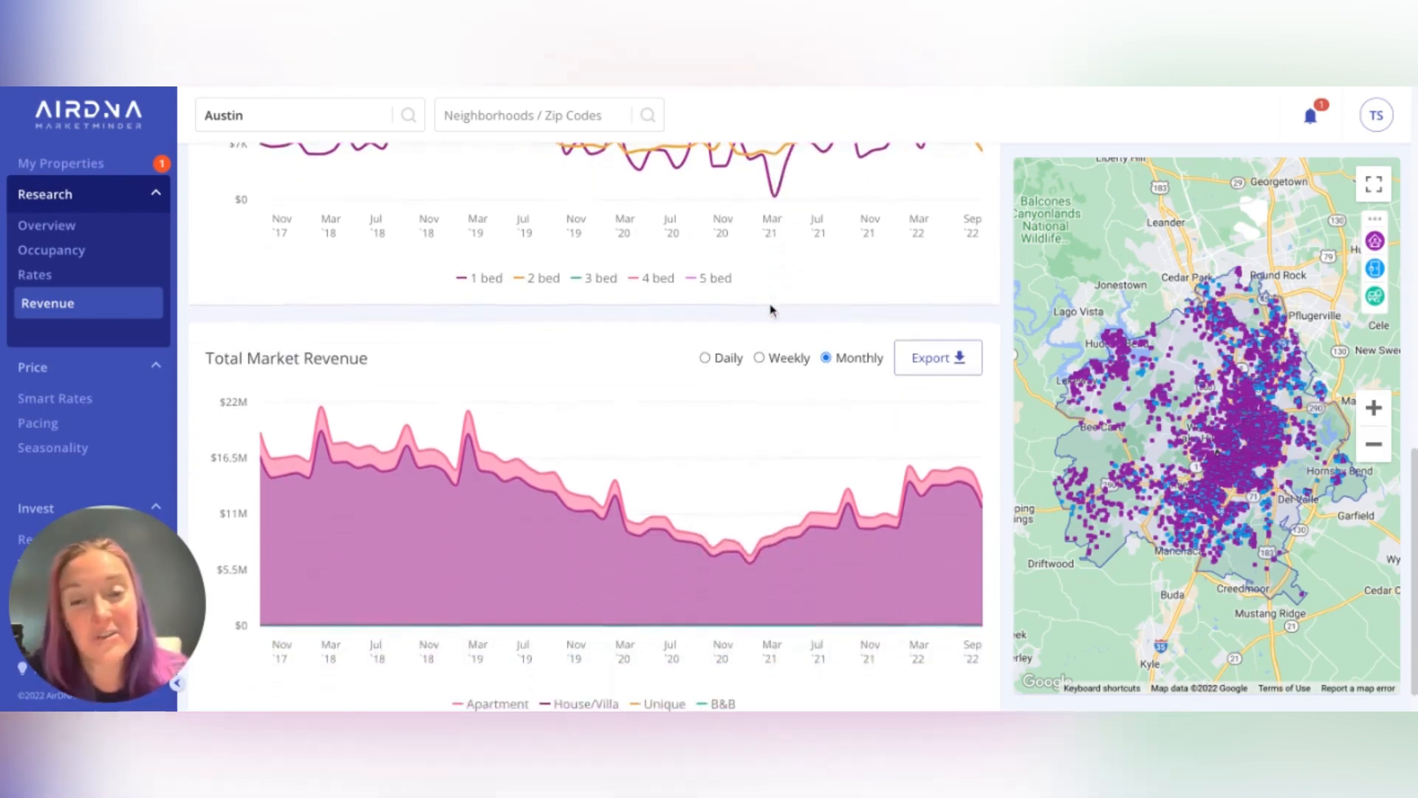
scroll(770, 309, down, 1)
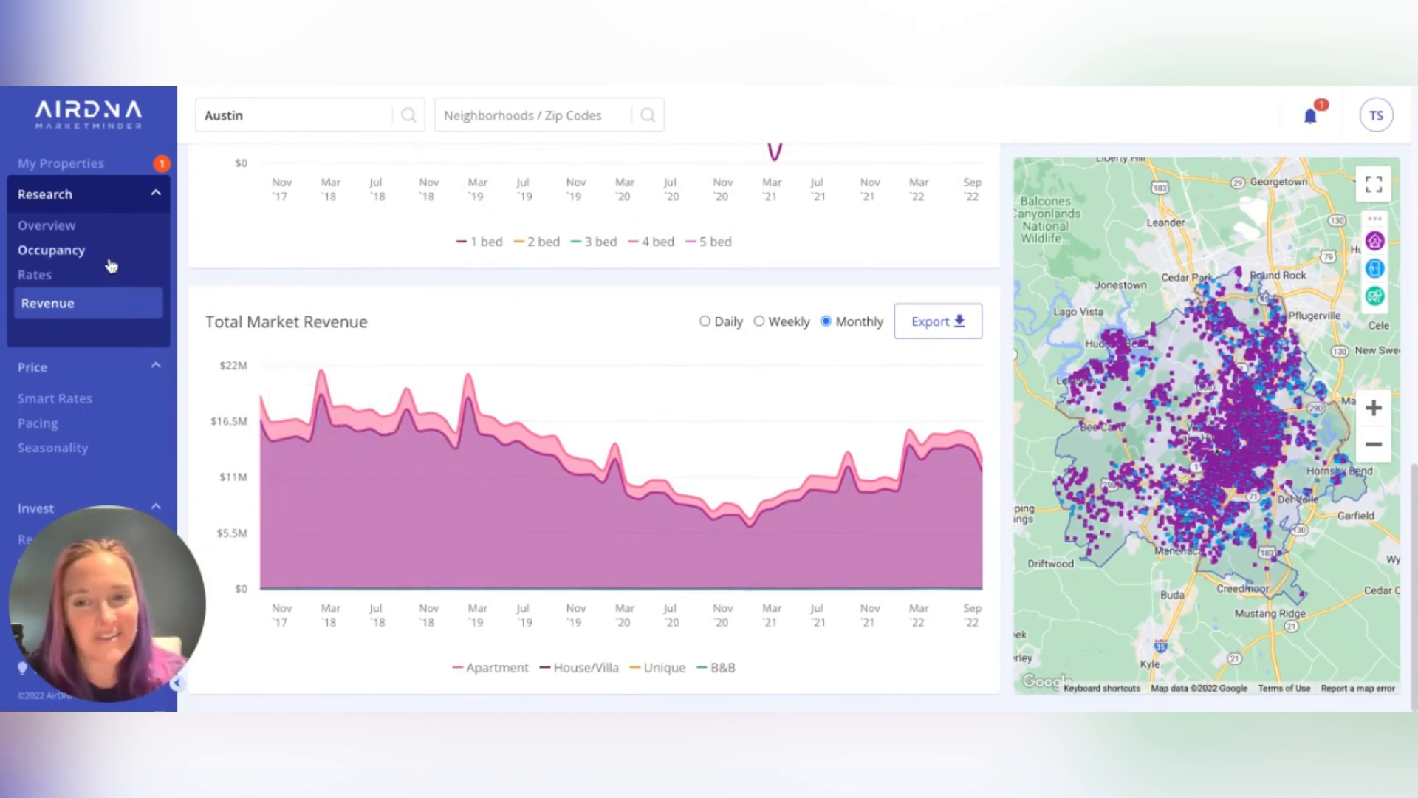
mouse_move(910, 414)
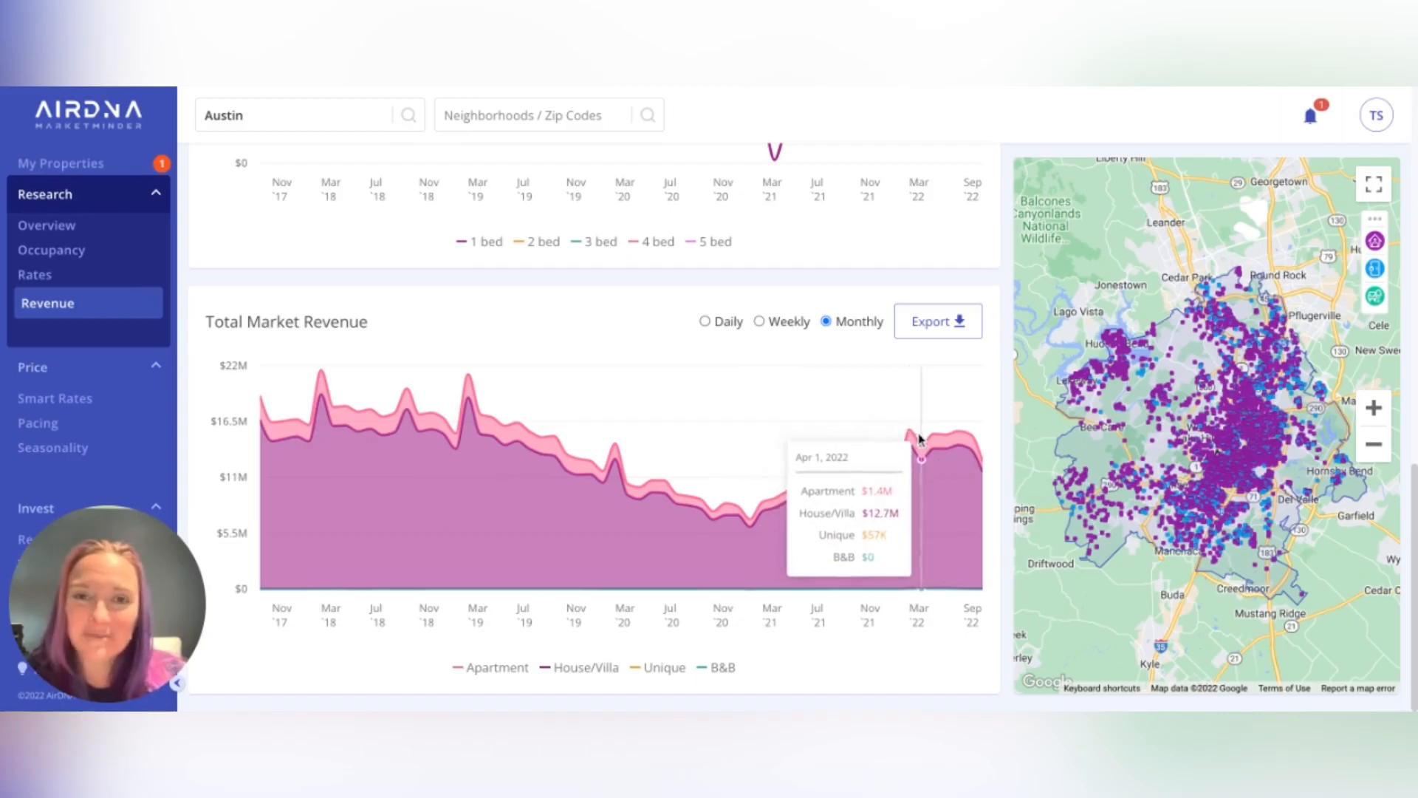